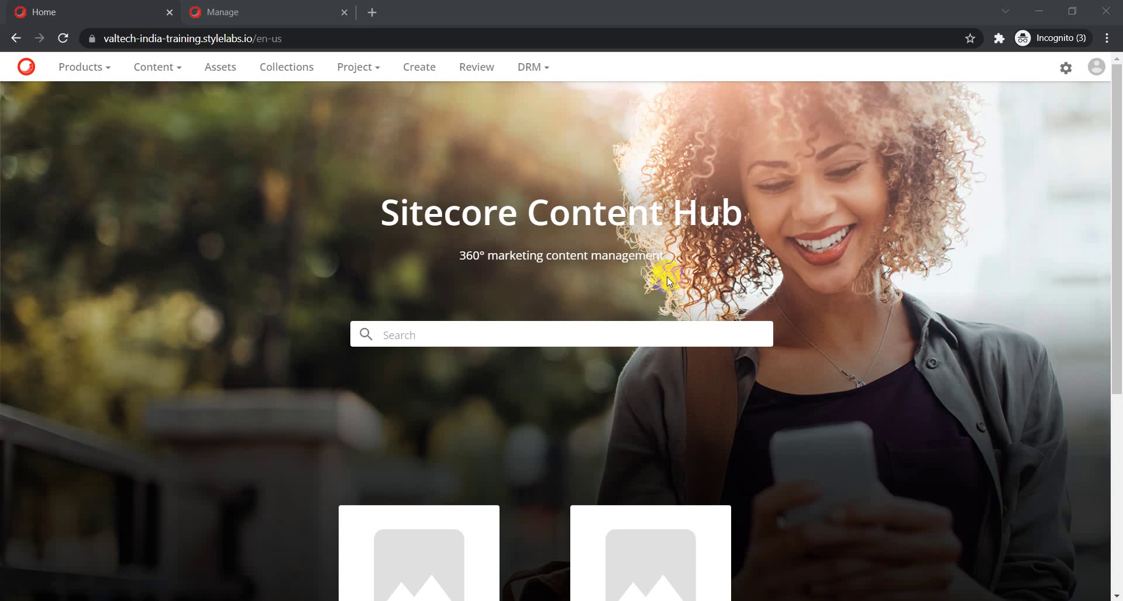
Open the Create page and show the available options for adding assets.
{"action": "left_click", "coordinate": [188, 170]}
{"action": "left_click", "coordinate": [420, 69]}
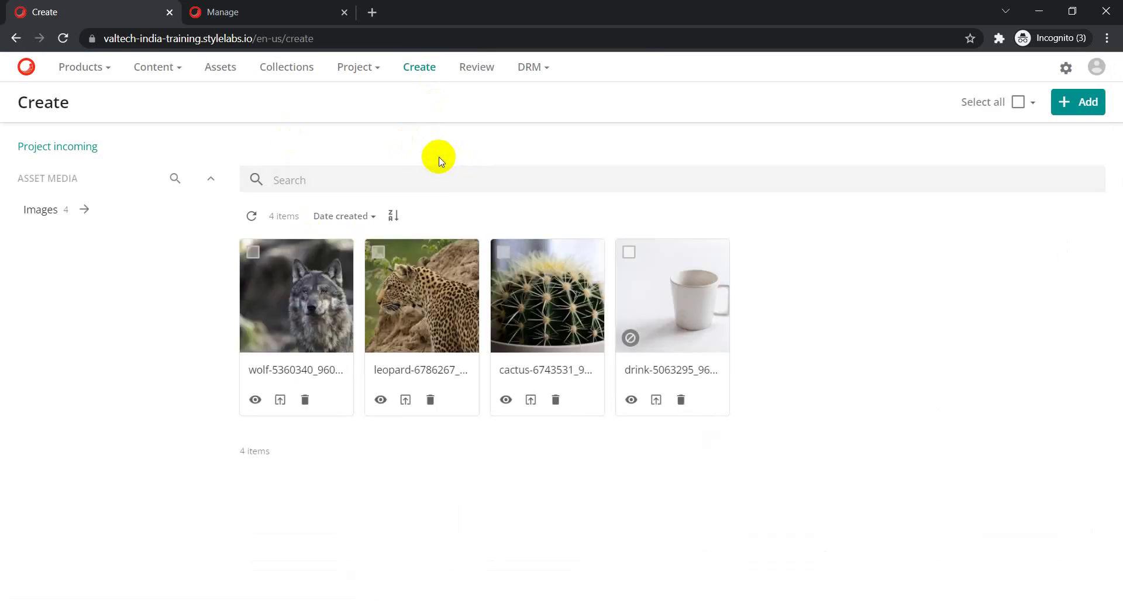
{"action": "left_click", "coordinate": [1079, 110]}
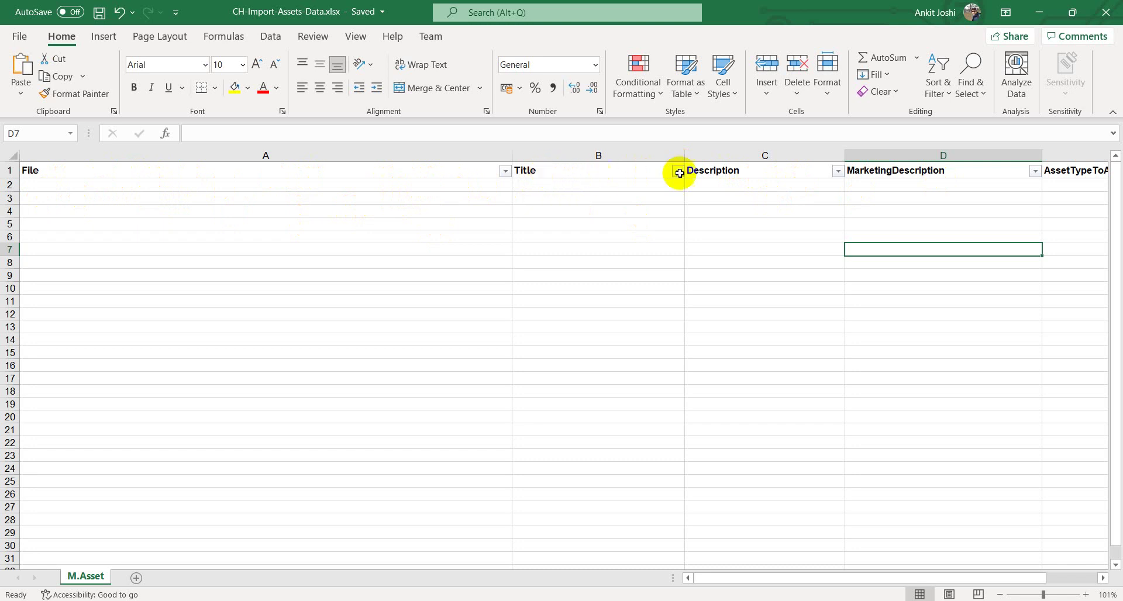
Return to the Content Hub window in Chrome and open the wolf asset's Overview section for editing.
{"action": "left_click", "coordinate": [486, 600]}
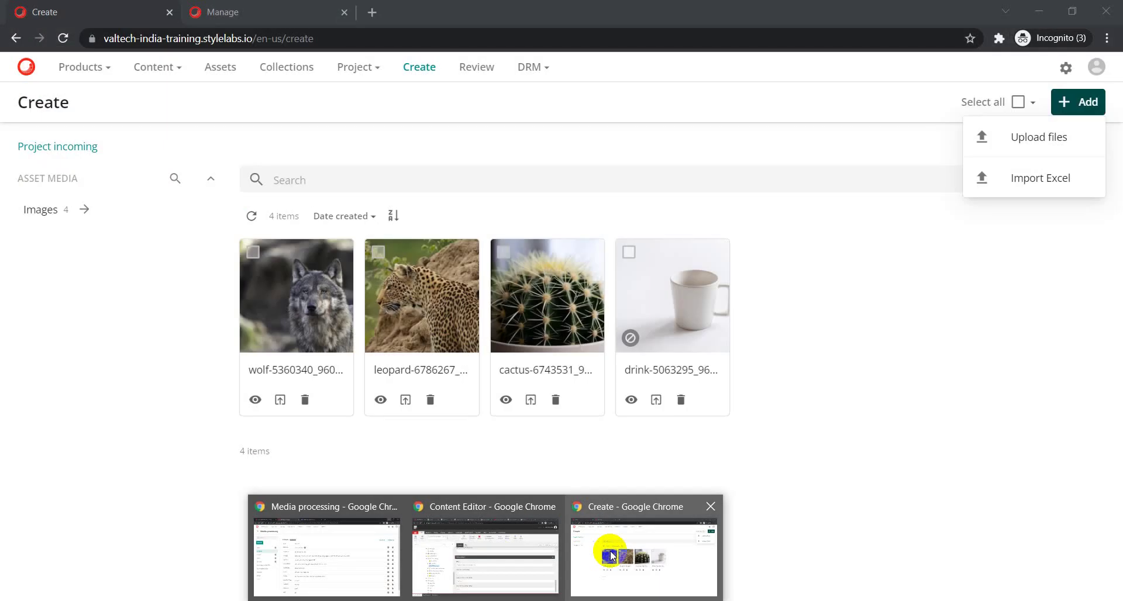
{"action": "left_click", "coordinate": [610, 551]}
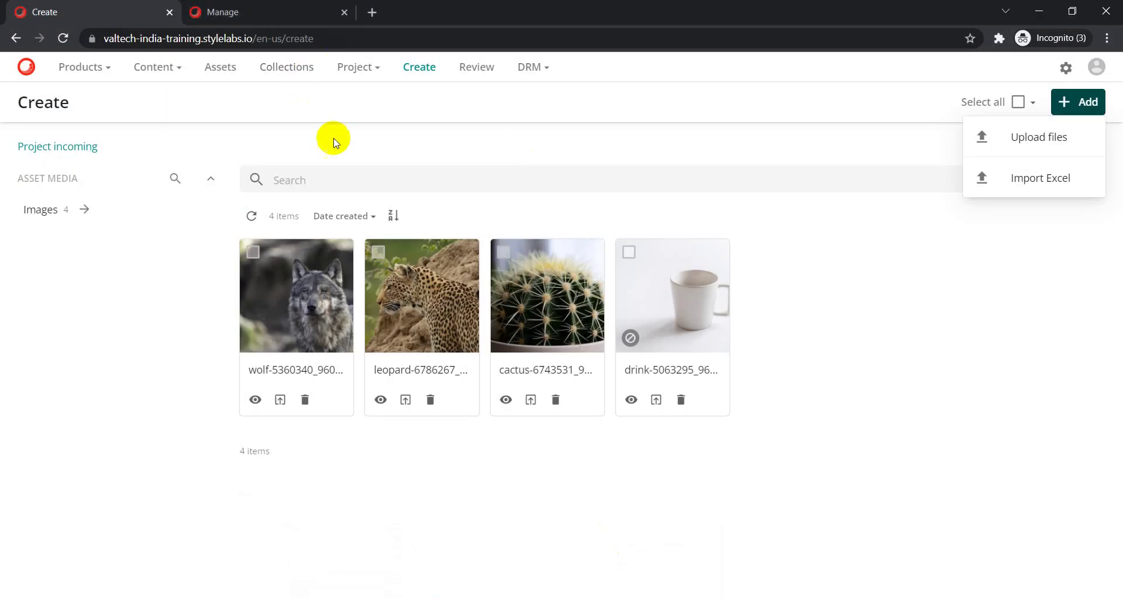
{"action": "left_click", "coordinate": [283, 308]}
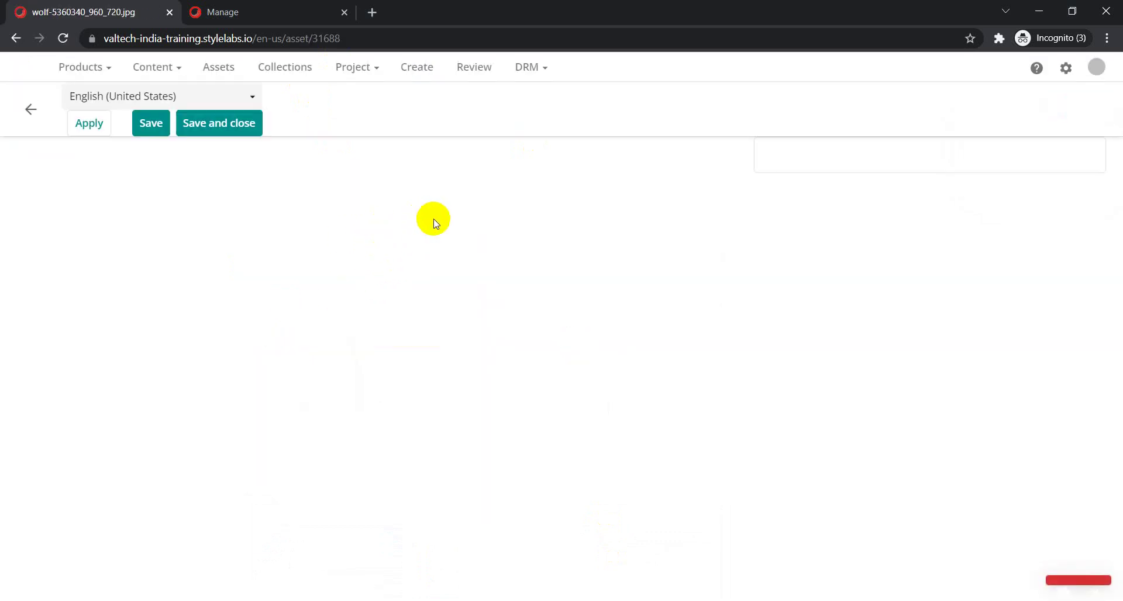
{"action": "left_click", "coordinate": [711, 162]}
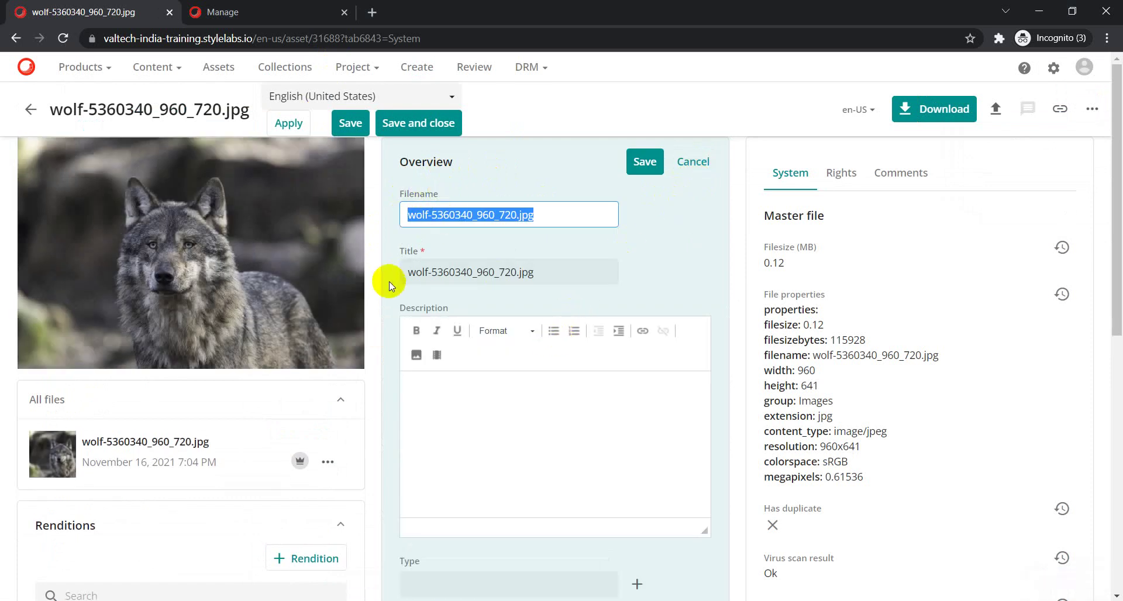
Review the wolf asset's Overview fields and compare its Filename field with the File column of the Excel import sheet.
{"action": "scroll", "coordinate": [444, 345], "scroll_direction": "down", "scroll_amount": 3}
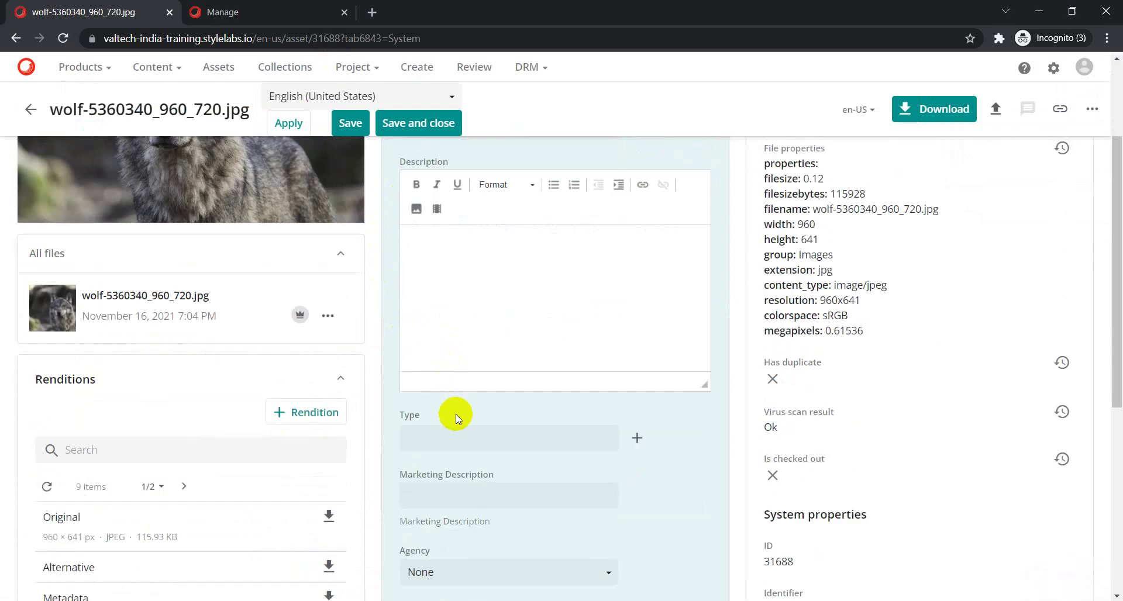
{"action": "scroll", "coordinate": [494, 476], "scroll_direction": "down", "scroll_amount": 1}
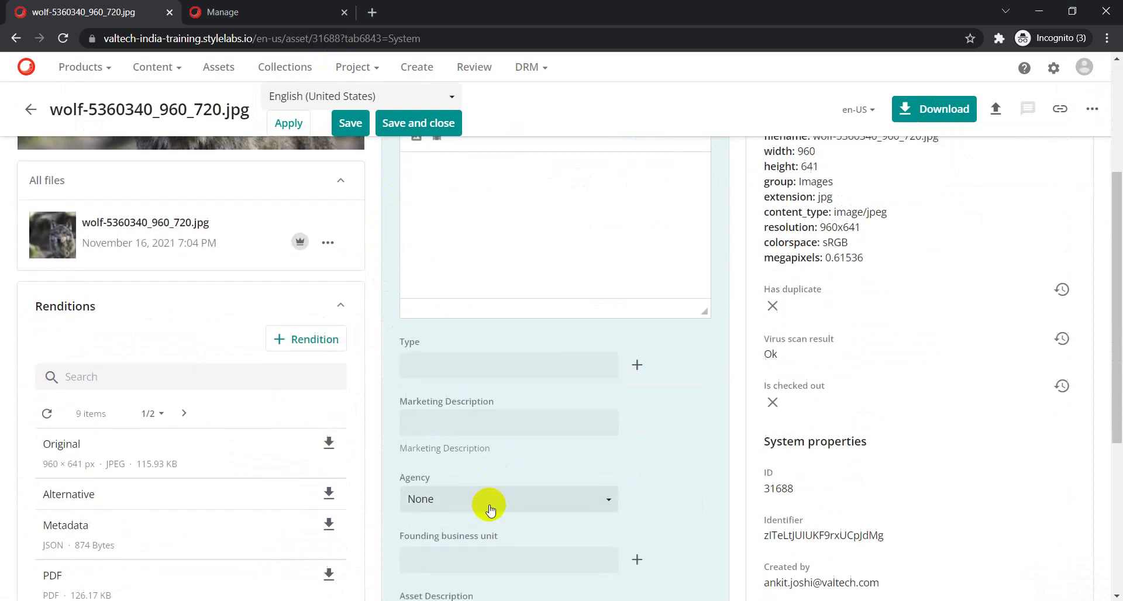
{"action": "scroll", "coordinate": [473, 496], "scroll_direction": "down", "scroll_amount": 2}
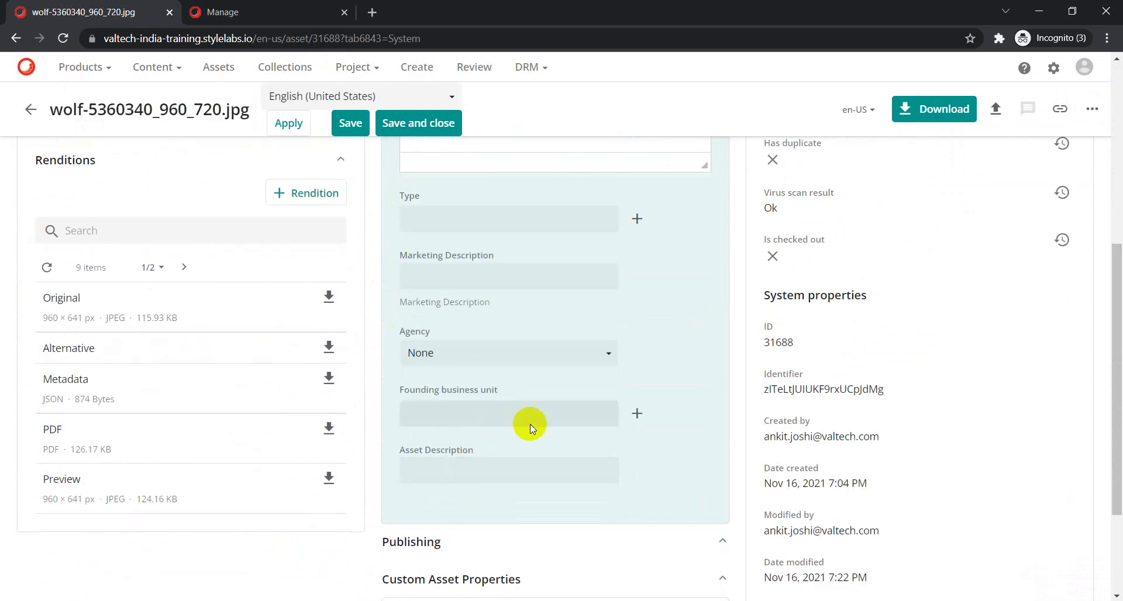
{"action": "key", "text": "alt+Tab"}
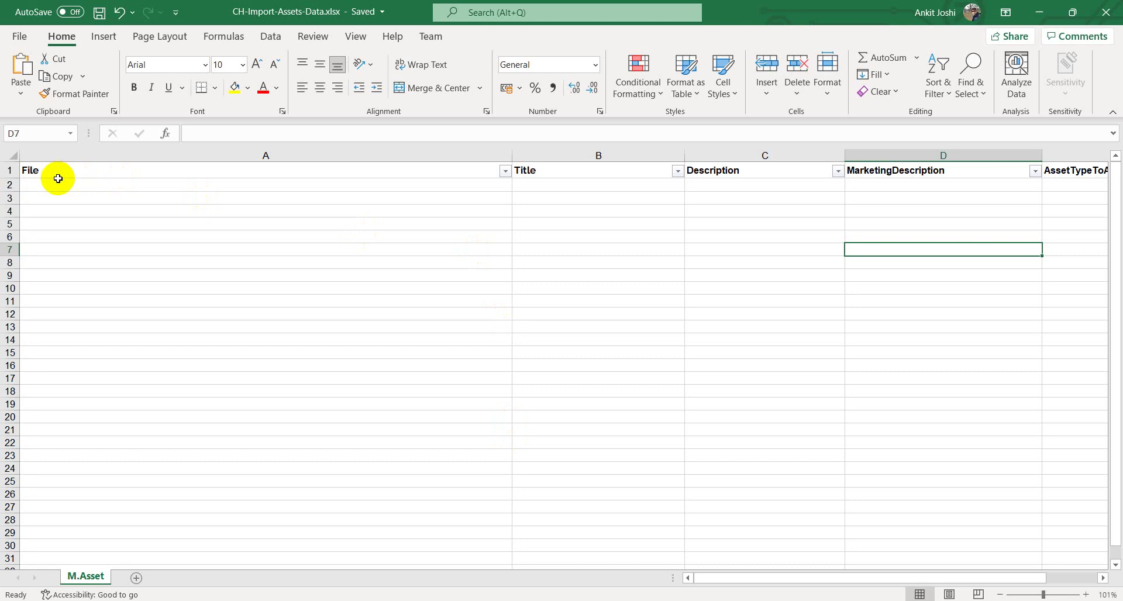
{"action": "key", "text": "alt+Tab"}
{"action": "scroll", "coordinate": [463, 221], "scroll_direction": "up", "scroll_amount": 4}
{"action": "scroll", "coordinate": [442, 209], "scroll_direction": "up", "scroll_amount": 1}
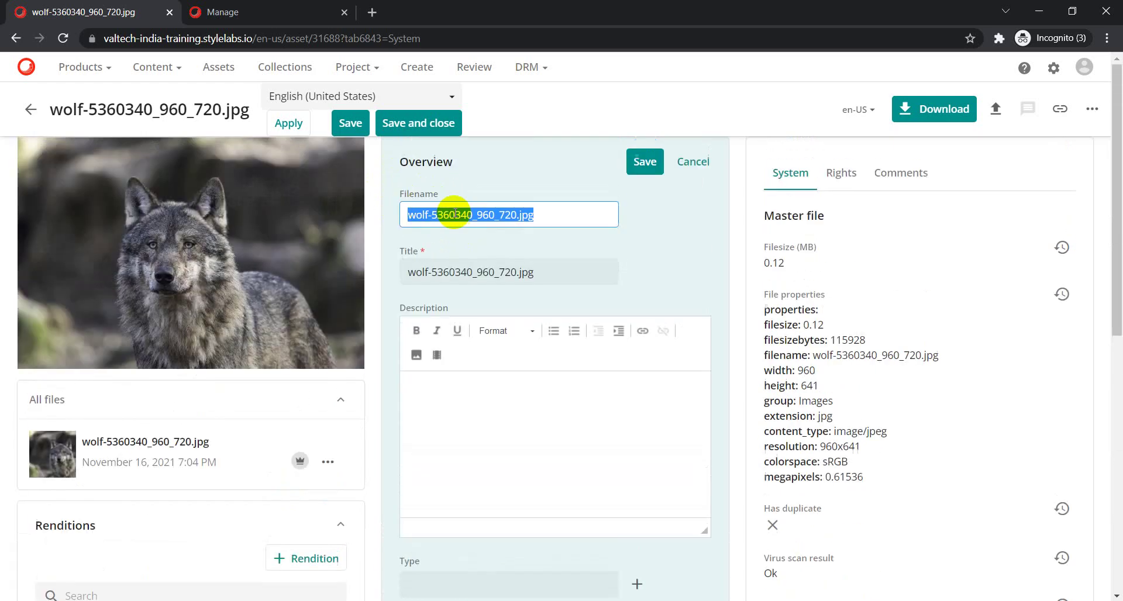
Check the sheet's Title, Description and MarketingDescription columns against the matching fields of the wolf asset.
{"action": "key", "text": "alt+Tab"}
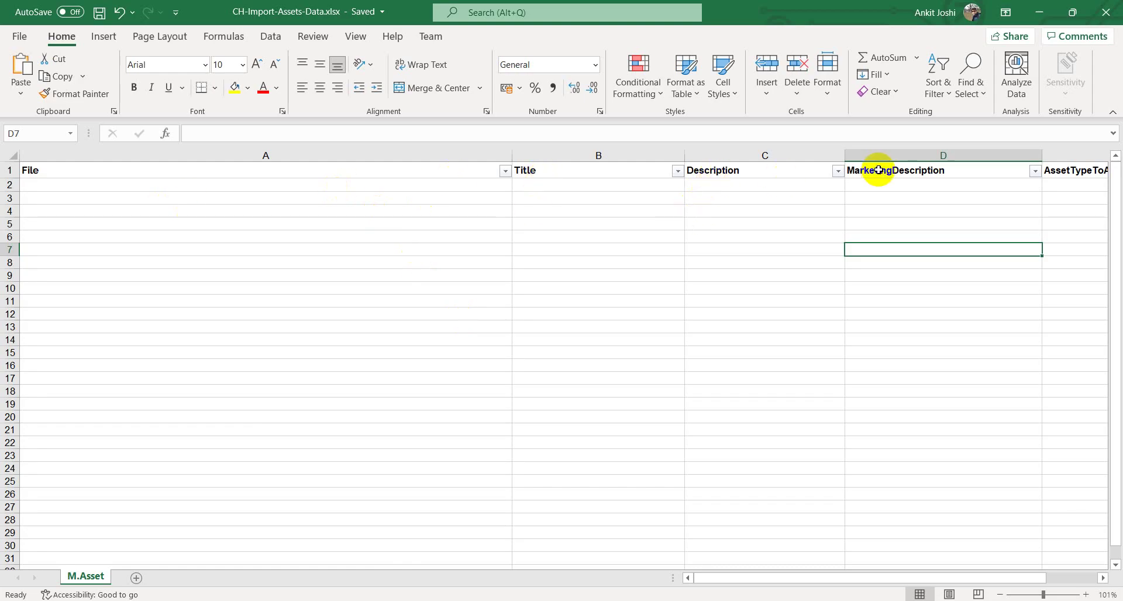
{"action": "key", "text": "alt+Tab"}
{"action": "scroll", "coordinate": [486, 375], "scroll_direction": "down", "scroll_amount": 2}
{"action": "scroll", "coordinate": [478, 395], "scroll_direction": "down", "scroll_amount": 1}
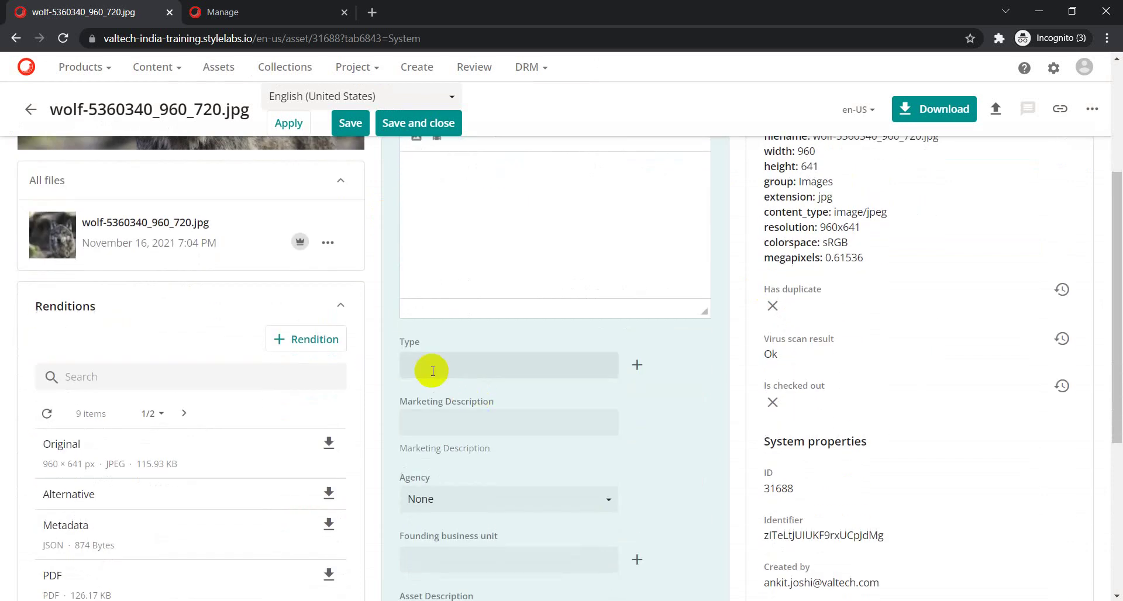
{"action": "scroll", "coordinate": [464, 339], "scroll_direction": "up", "scroll_amount": 3}
{"action": "scroll", "coordinate": [495, 403], "scroll_direction": "down", "scroll_amount": 2}
Examine the sheet's remaining columns, from AssetTypeToAsset to FinalLifeCycleStatusToAsset, and compare them with the asset's Type field.
{"action": "key", "text": "alt+Tab"}
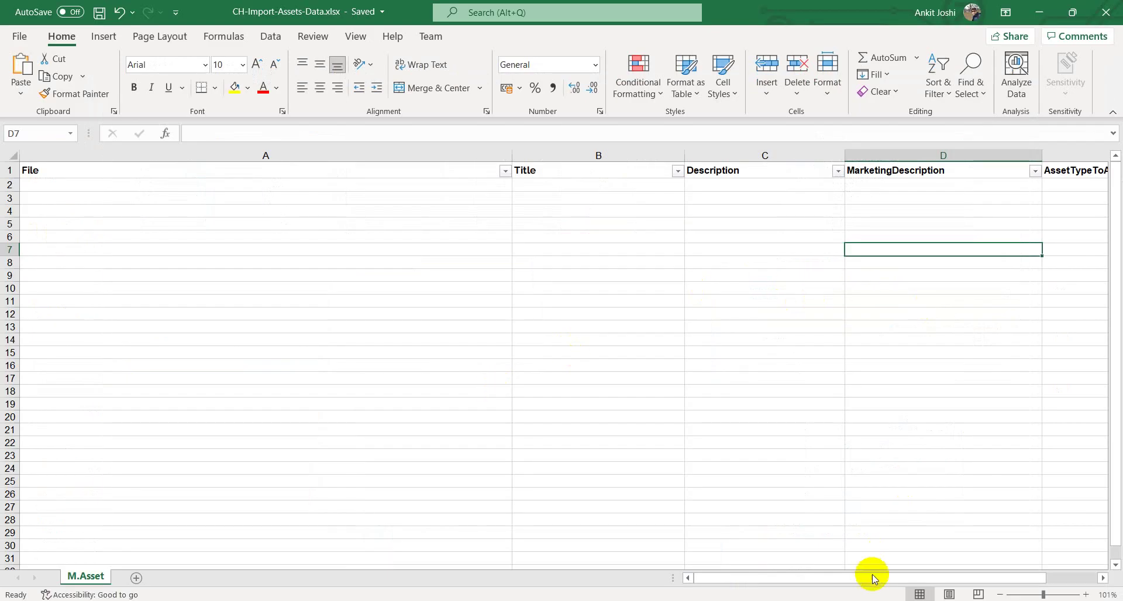
{"action": "left_click_drag", "start_coordinate": [924, 578], "coordinate": [1003, 571]}
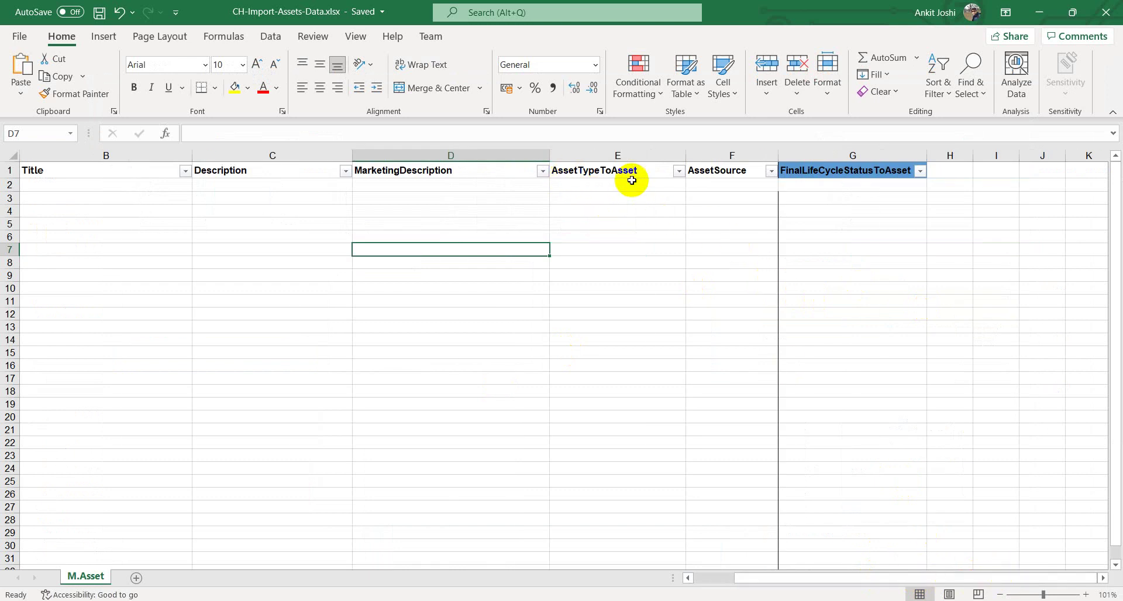
{"action": "key", "text": "alt+Tab"}
{"action": "scroll", "coordinate": [501, 409], "scroll_direction": "down", "scroll_amount": 1}
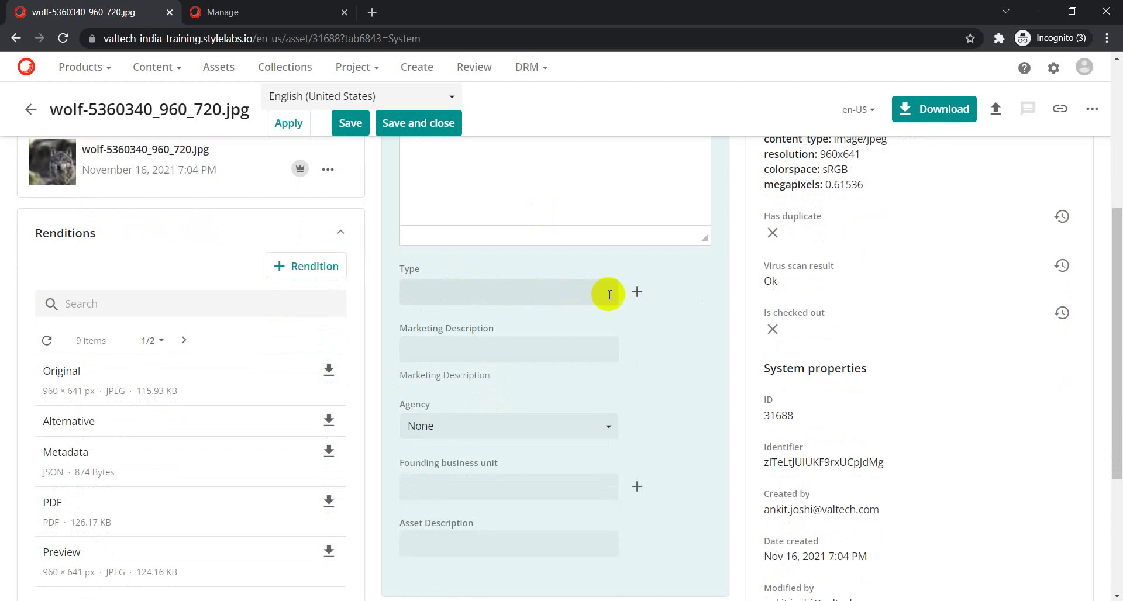
{"action": "key", "text": "alt+Tab"}
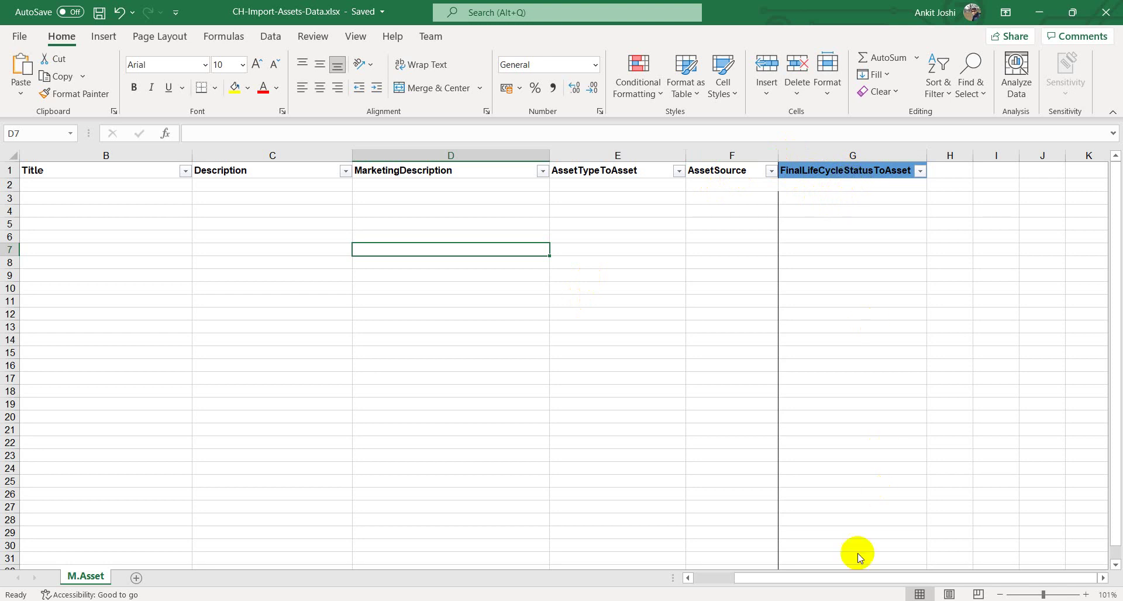
{"action": "left_click_drag", "start_coordinate": [835, 582], "coordinate": [743, 594]}
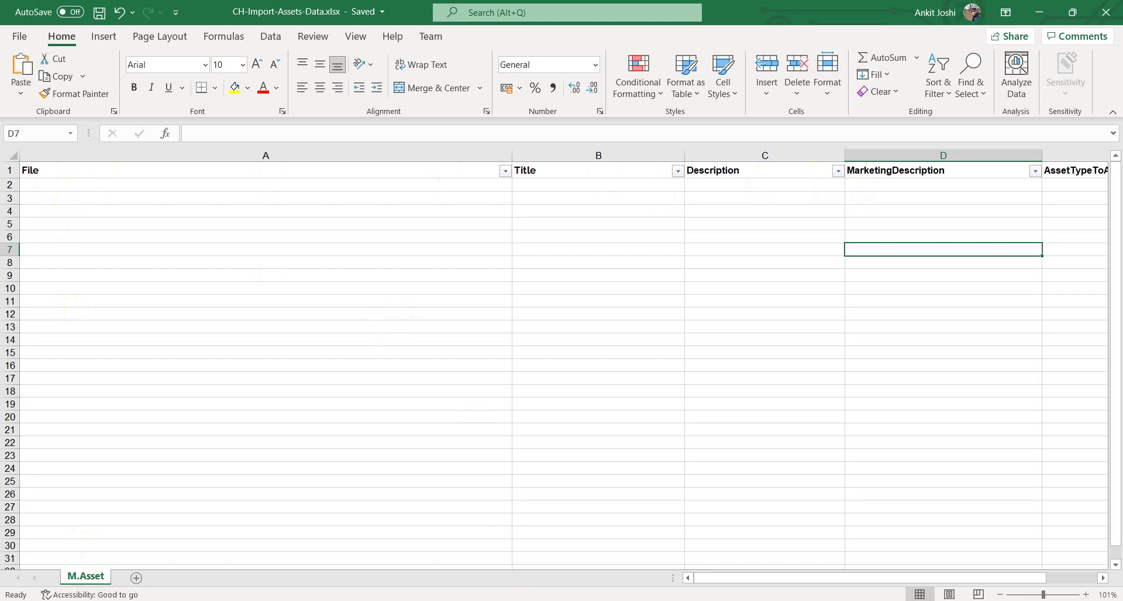
Switch to Chrome and open pixabay.com in a new browser tab.
{"action": "left_click", "coordinate": [506, 600]}
{"action": "left_click", "coordinate": [634, 550]}
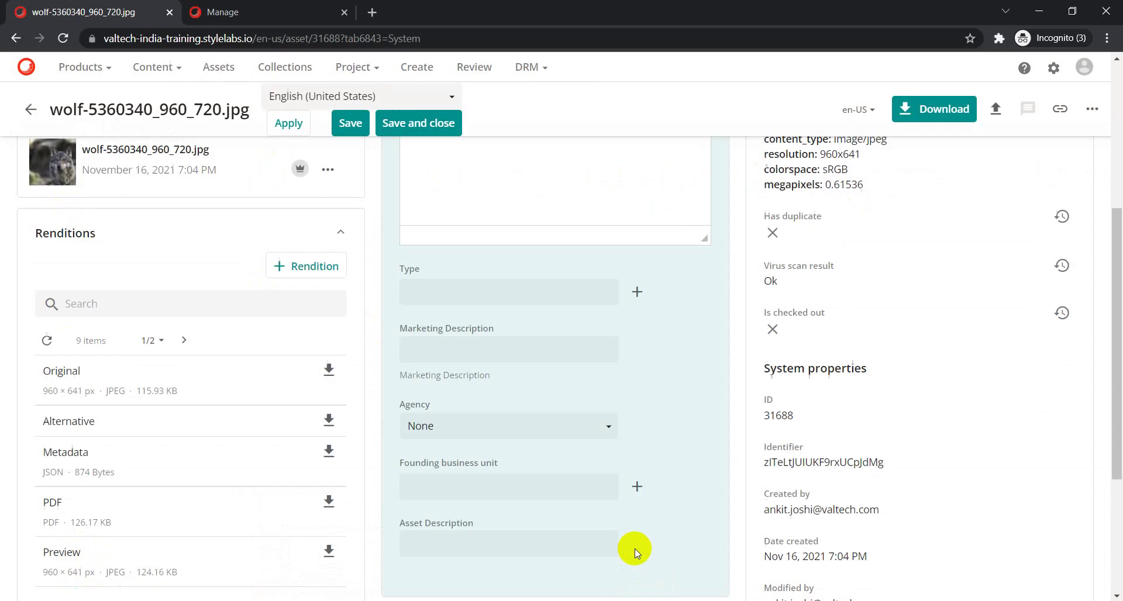
{"action": "left_click", "coordinate": [373, 13]}
{"action": "type", "text": "pixaba"}
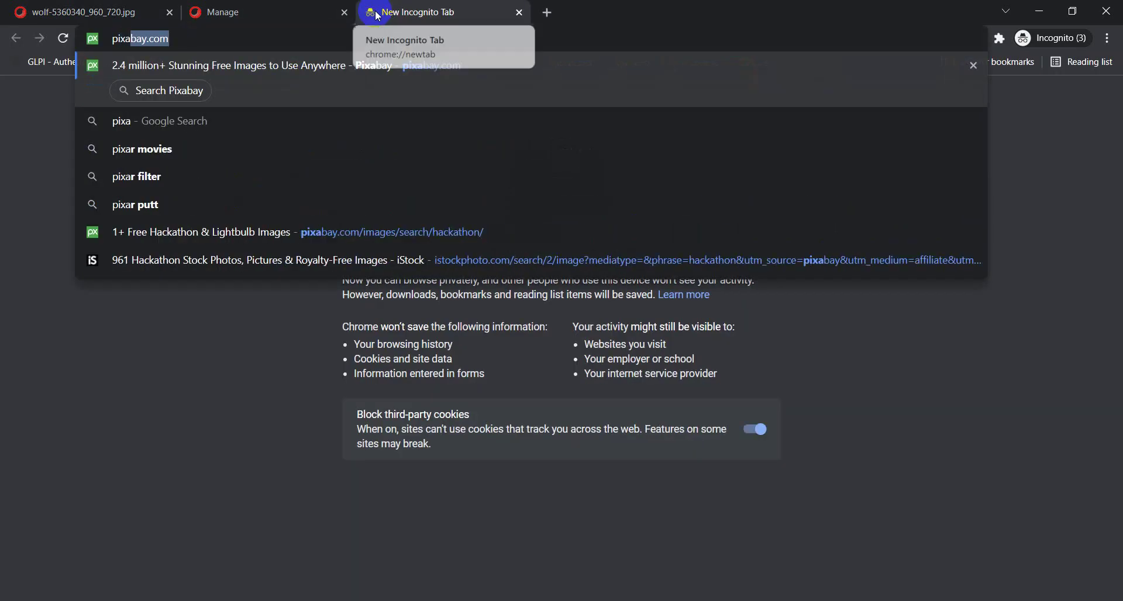
{"action": "type", "text": "y"}
{"action": "key", "text": "Return"}
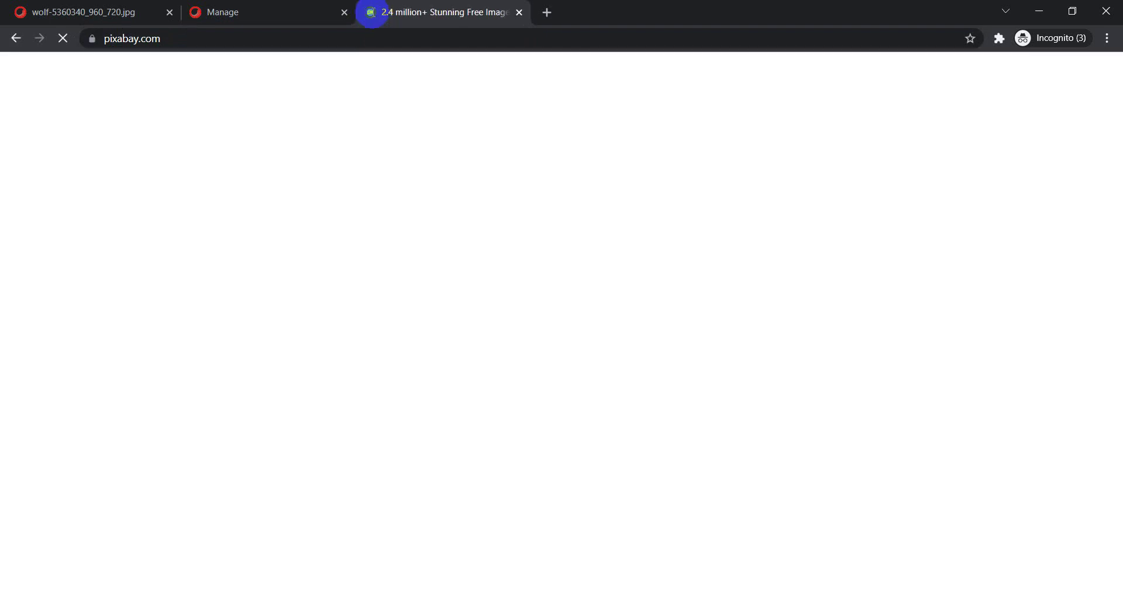
Find the white shepherd dog photo on Pixabay and open its image file in a separate tab.
{"action": "scroll", "coordinate": [445, 275], "scroll_direction": "down", "scroll_amount": 6}
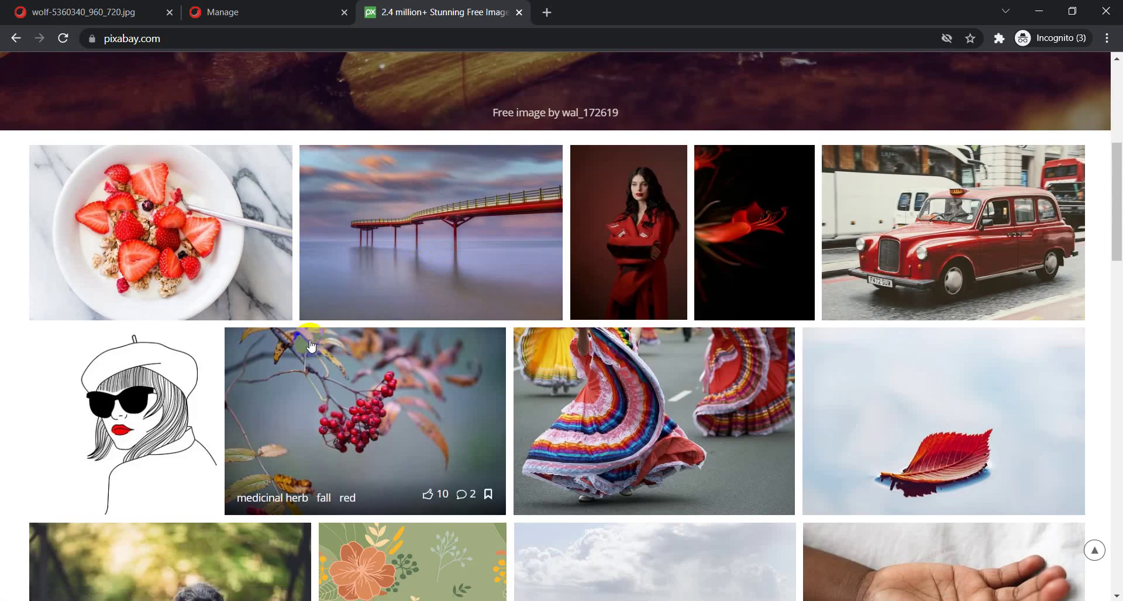
{"action": "scroll", "coordinate": [311, 346], "scroll_direction": "down", "scroll_amount": 7}
{"action": "scroll", "coordinate": [311, 345], "scroll_direction": "down", "scroll_amount": 4}
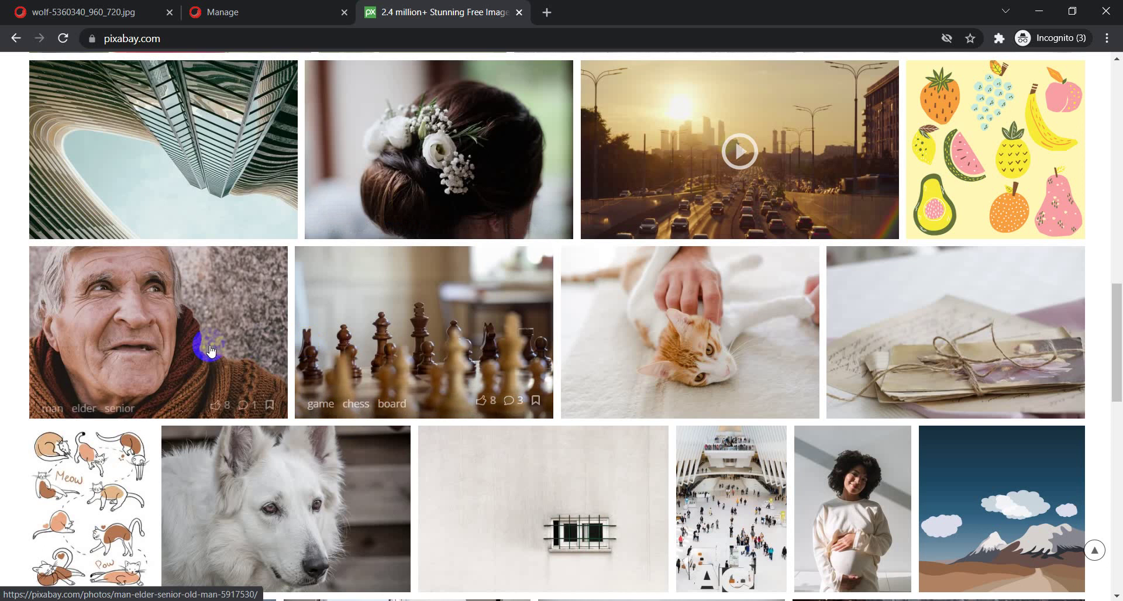
{"action": "scroll", "coordinate": [445, 383], "scroll_direction": "down", "scroll_amount": 3}
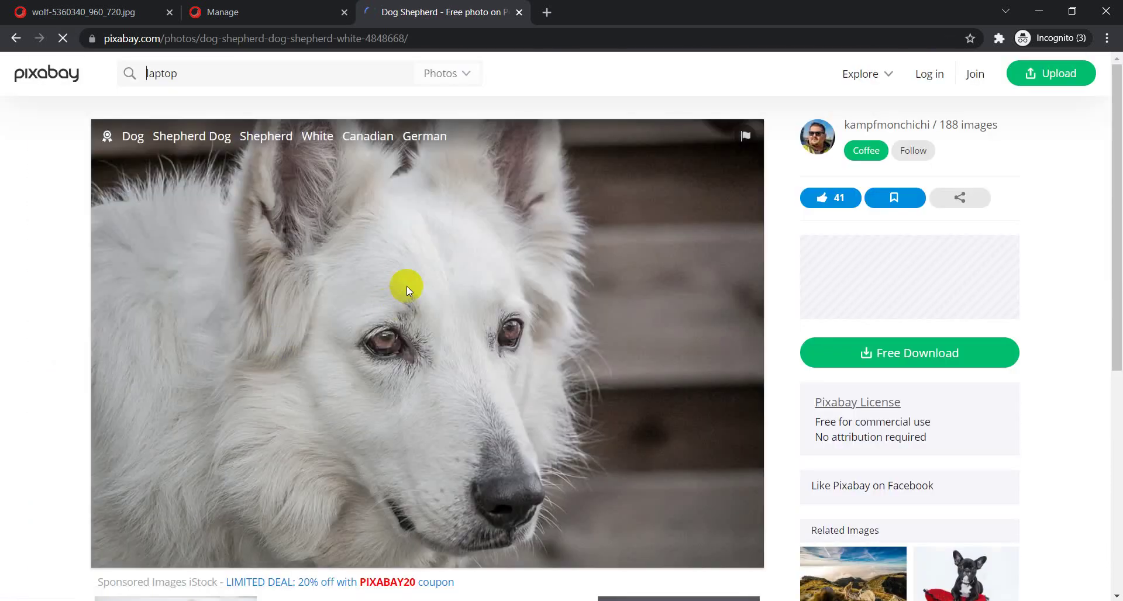
{"action": "right_click", "coordinate": [401, 276]}
{"action": "left_click", "coordinate": [433, 288]}
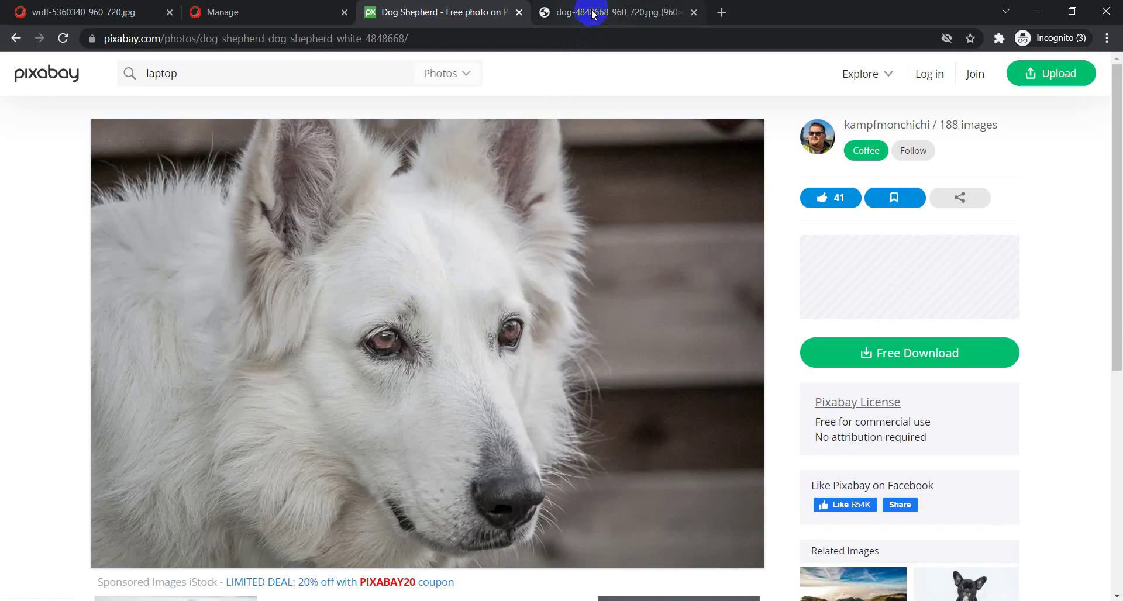
Copy the dog image's URL and paste it into cell A2 under File in the CH-Import-Assets-Data.xlsx workbook.
{"action": "left_click", "coordinate": [571, 12]}
{"action": "left_click", "coordinate": [430, 46]}
{"action": "key", "text": "ctrl+c"}
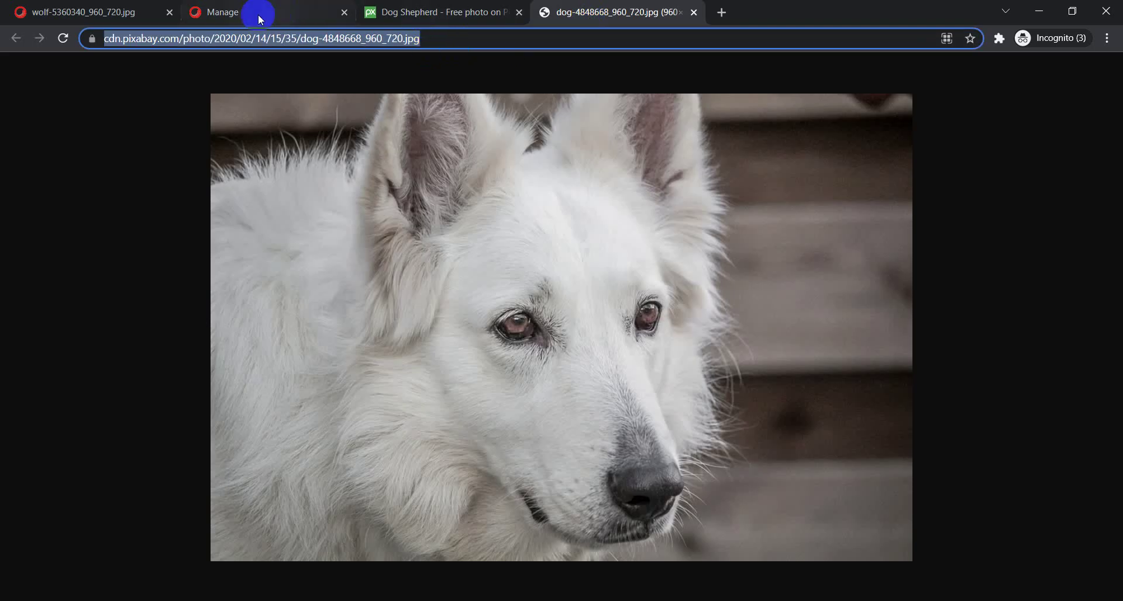
{"action": "left_click", "coordinate": [253, 13]}
{"action": "left_click", "coordinate": [82, 12]}
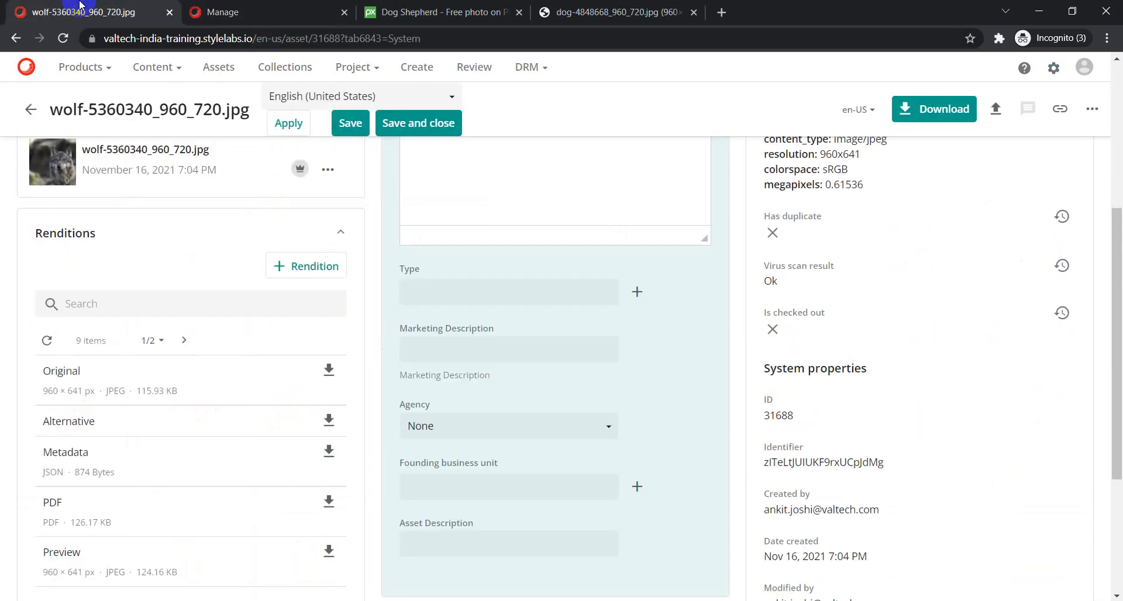
{"action": "key", "text": "alt+Tab"}
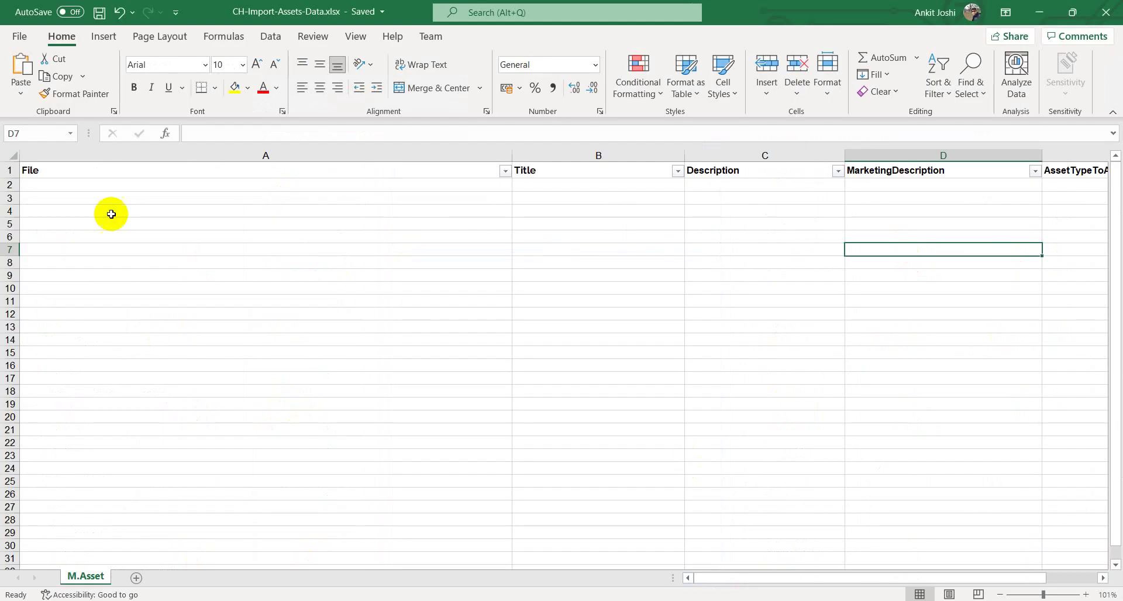
{"action": "left_click", "coordinate": [55, 185]}
{"action": "key", "text": "ctrl+v"}
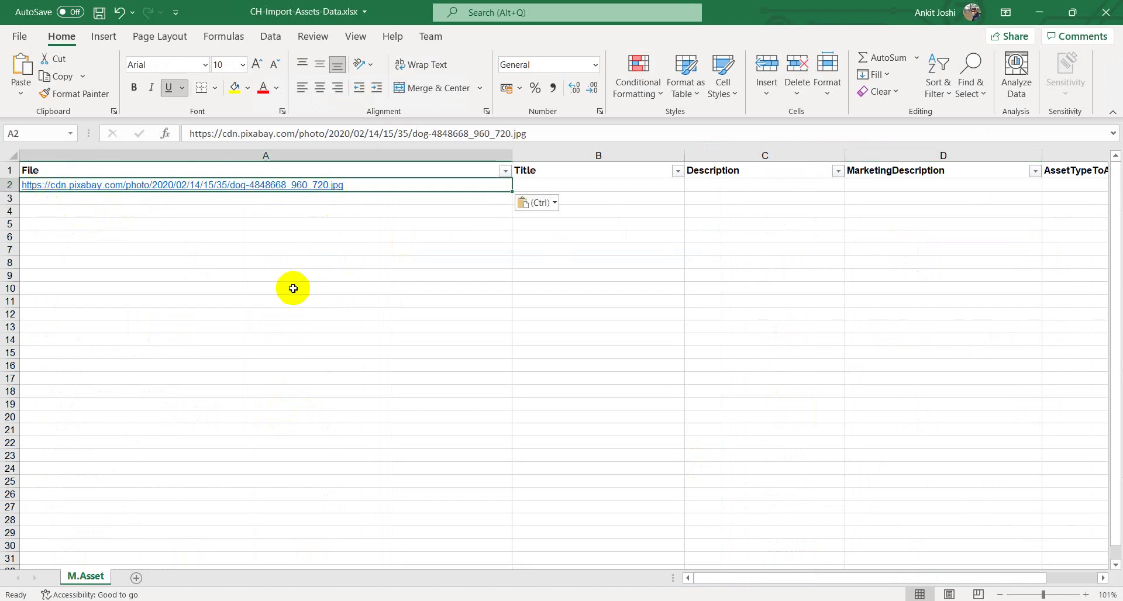
Enter "Dog lover" as the asset's title in cell B2.
{"action": "left_click", "coordinate": [544, 186]}
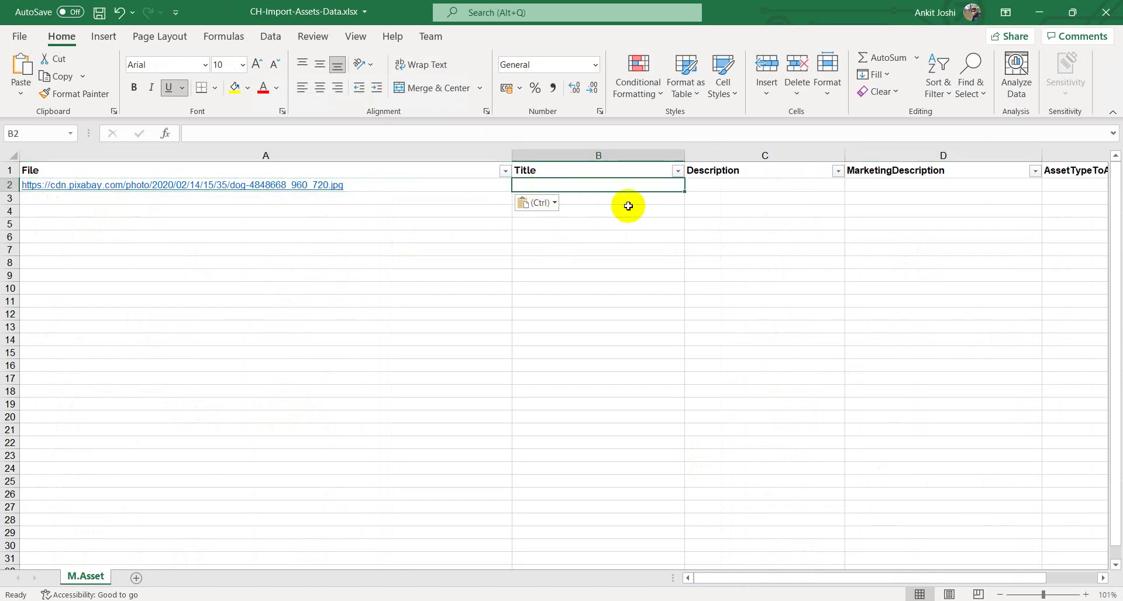
{"action": "type", "text": "Dog lover"}
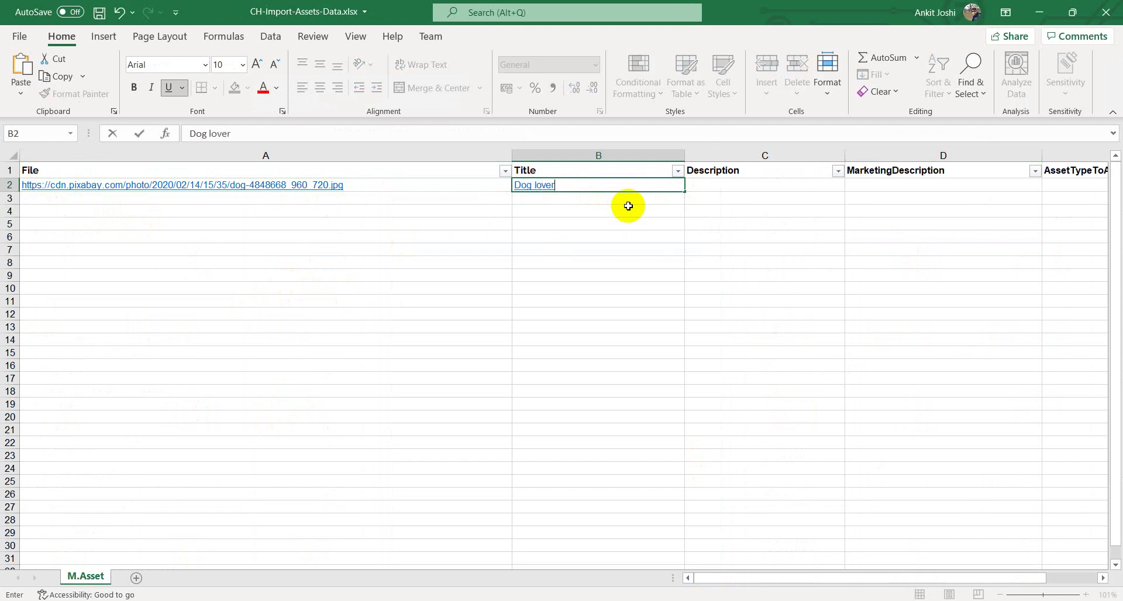
{"action": "left_click", "coordinate": [726, 184]}
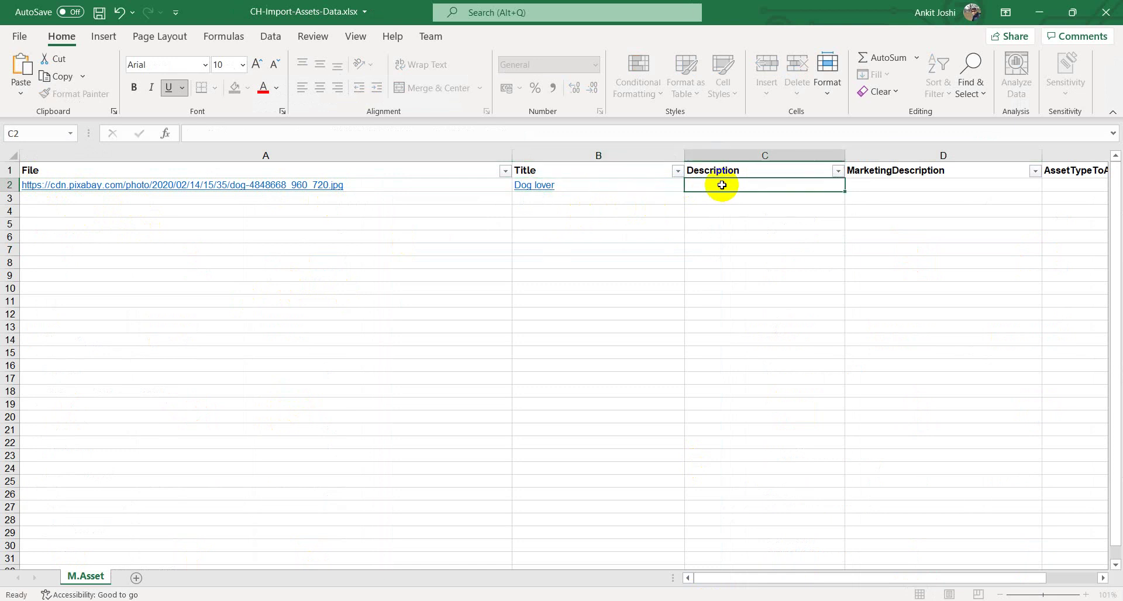
Reuse the title text in cell C2 and extend it to "Dog lover description" as the asset's description.
{"action": "left_click", "coordinate": [611, 185]}
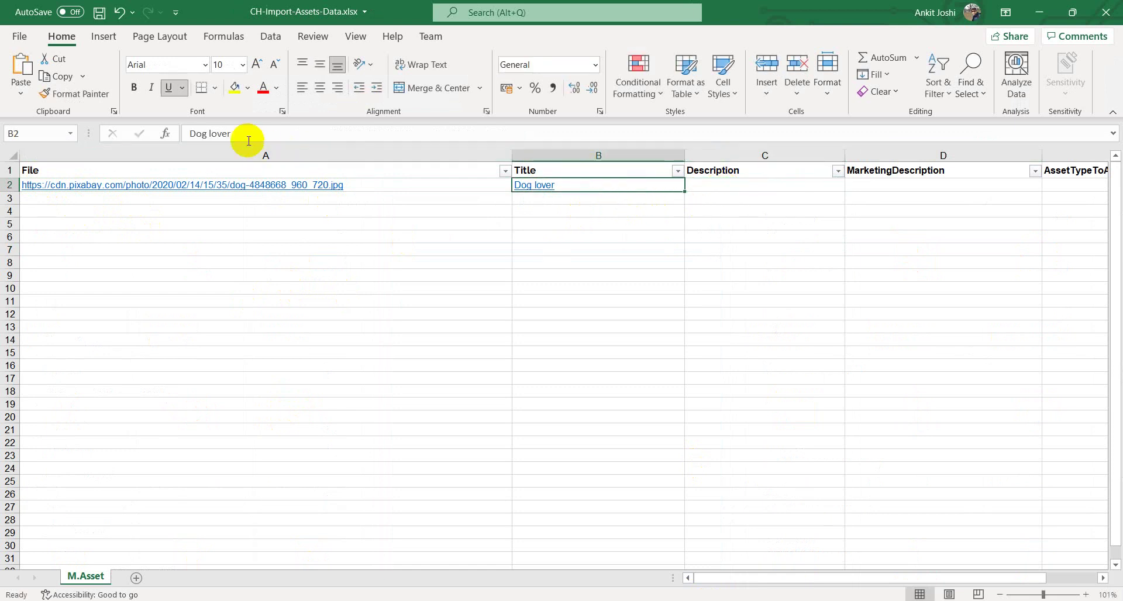
{"action": "left_click_drag", "start_coordinate": [250, 135], "coordinate": [170, 134]}
{"action": "key", "text": "ctrl+c"}
{"action": "left_click", "coordinate": [697, 184]}
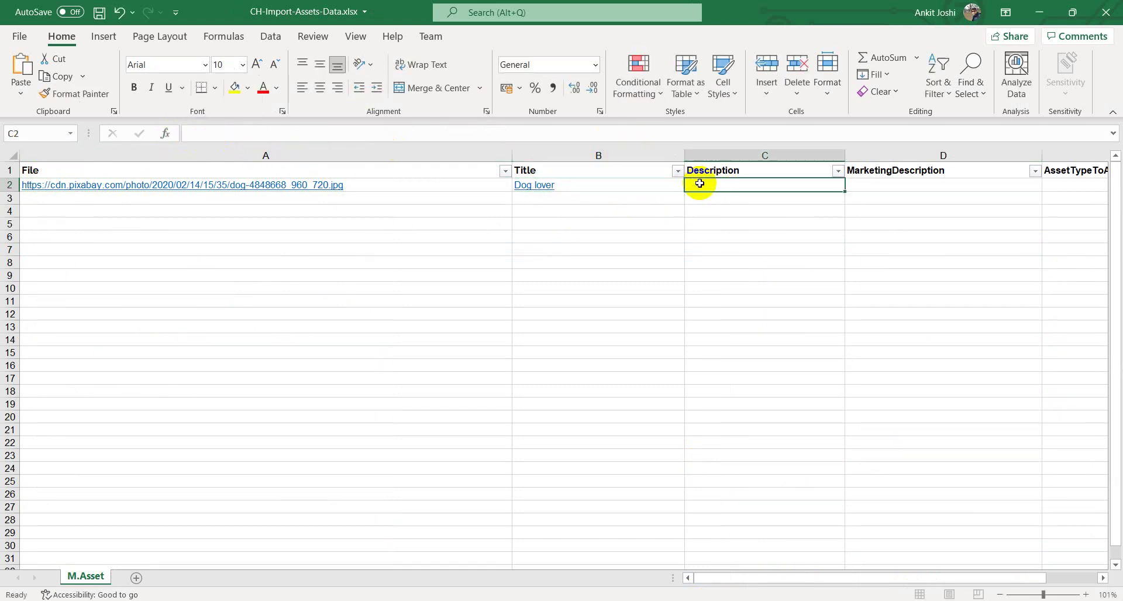
{"action": "key", "text": "ctrl+v"}
{"action": "left_click", "coordinate": [285, 144]}
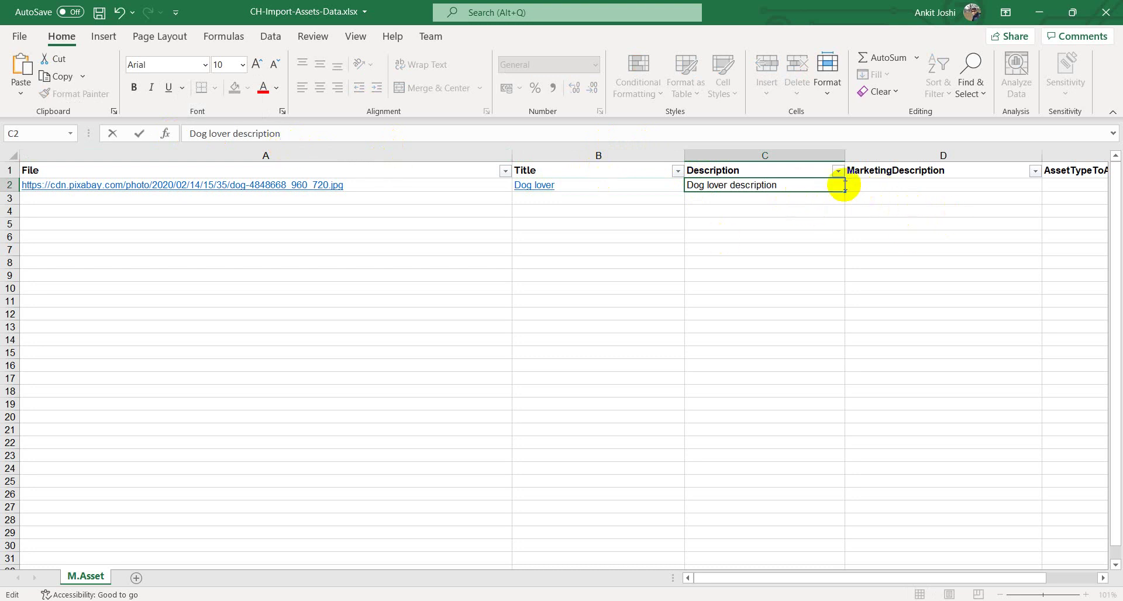
Reuse the description in cell D2 under MarketingDescription and change it to "Dog lover marketing description".
{"action": "key", "text": "Return"}
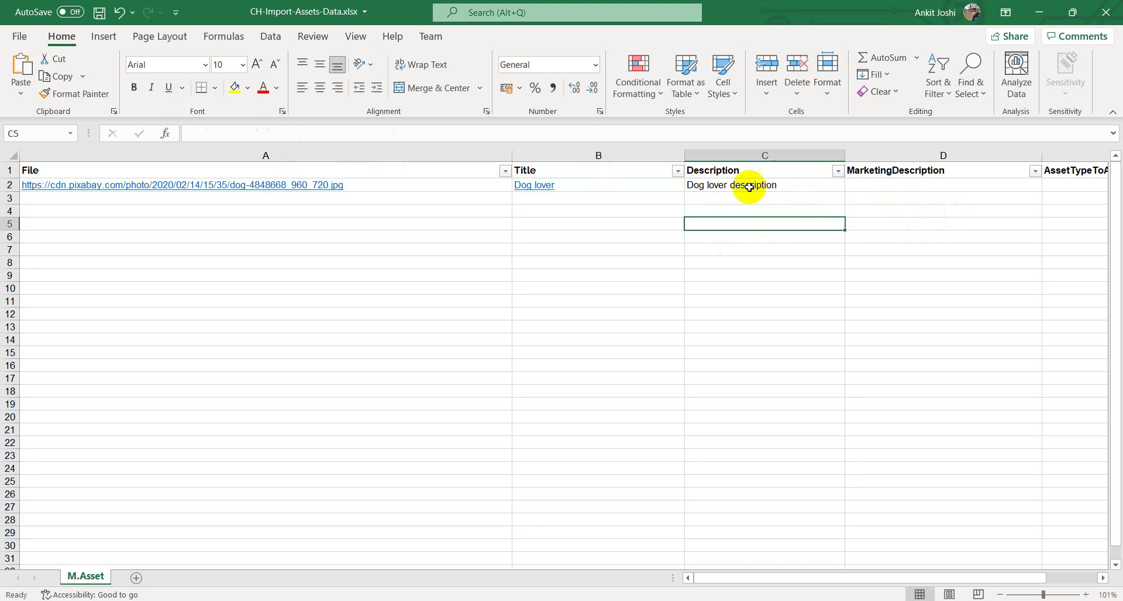
{"action": "left_click", "coordinate": [748, 185]}
{"action": "key", "text": "ctrl+c"}
{"action": "left_click", "coordinate": [863, 185]}
{"action": "key", "text": "ctrl+v"}
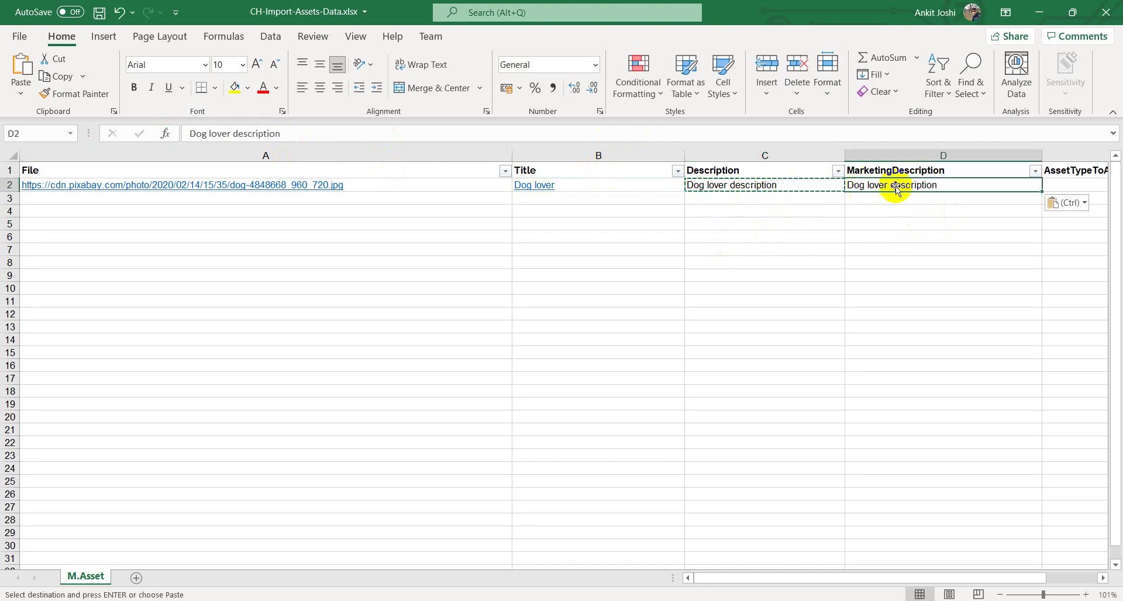
{"action": "left_click", "coordinate": [233, 135]}
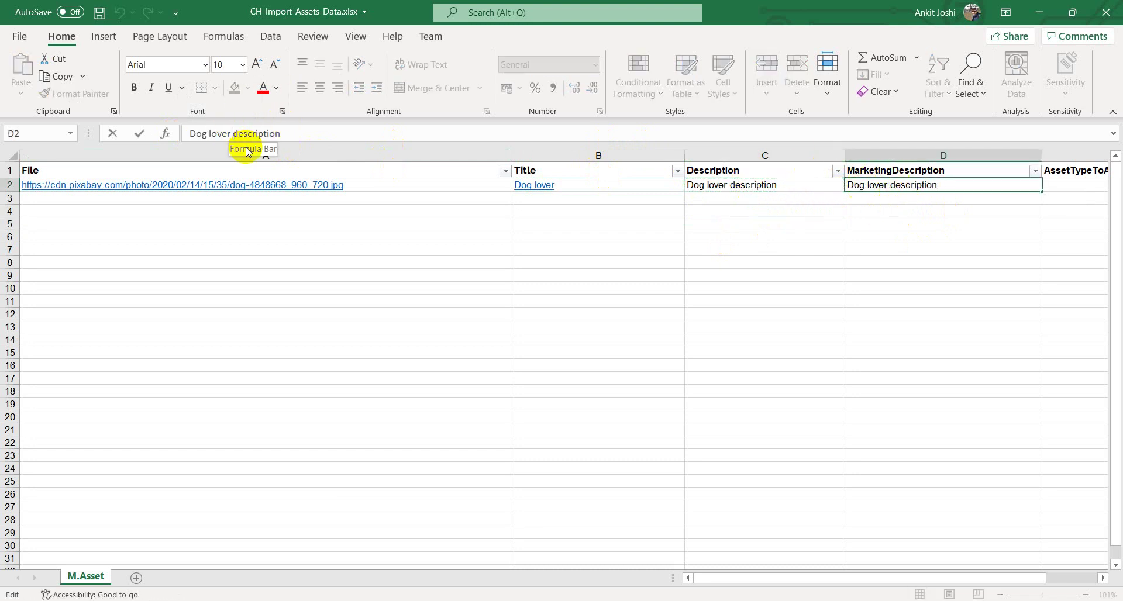
{"action": "type", "text": "ma"}
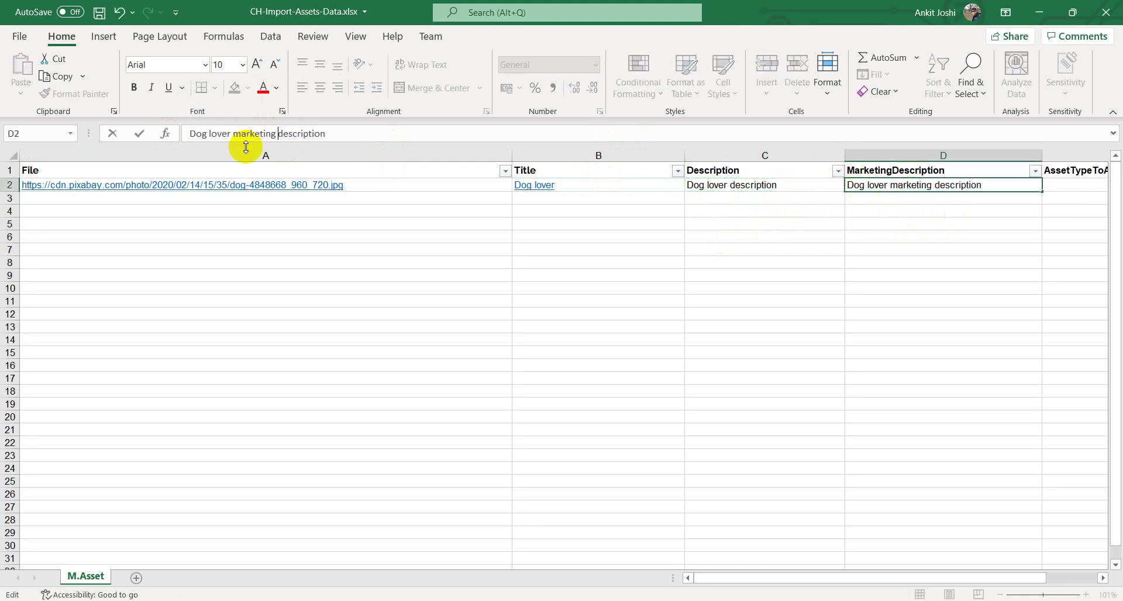
{"action": "type", "text": "rketing"}
Switch to Content Hub in the browser and open the Taxonomy page from its Manage page.
{"action": "left_click_drag", "start_coordinate": [839, 576], "coordinate": [935, 578]}
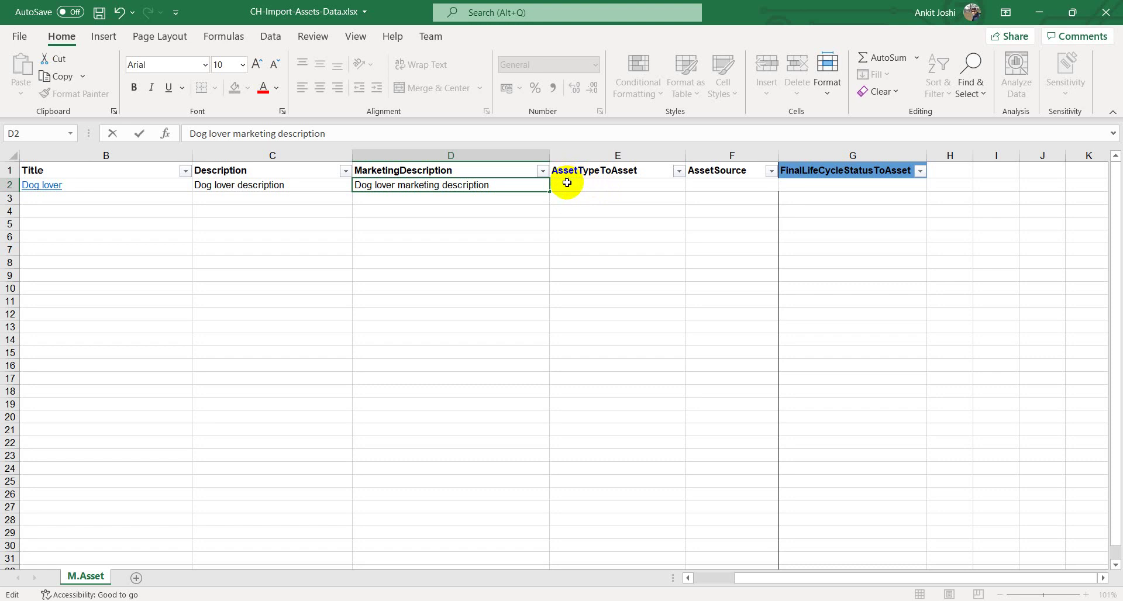
{"action": "key", "text": "alt+Tab"}
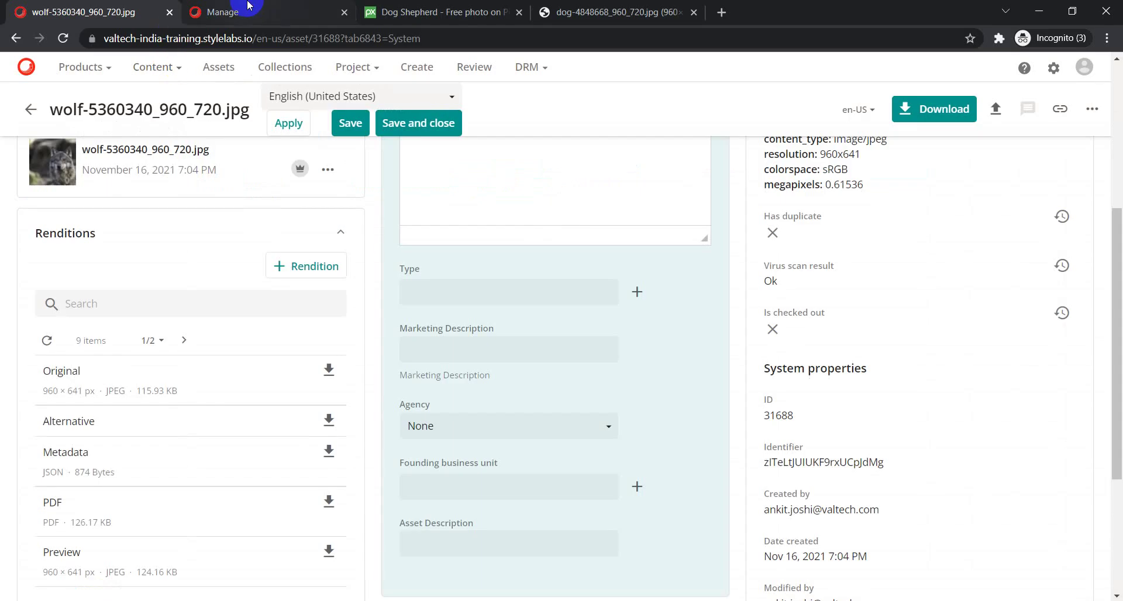
{"action": "left_click", "coordinate": [229, 11]}
{"action": "scroll", "coordinate": [546, 376], "scroll_direction": "down", "scroll_amount": 4}
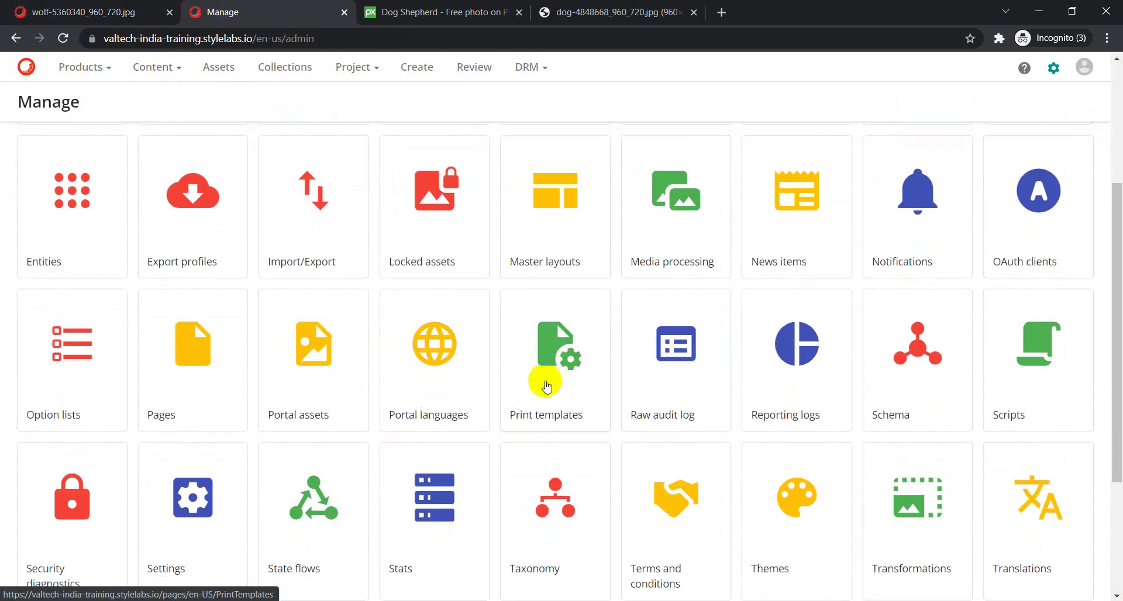
{"action": "scroll", "coordinate": [552, 389], "scroll_direction": "down", "scroll_amount": 3}
{"action": "left_click", "coordinate": [556, 319]}
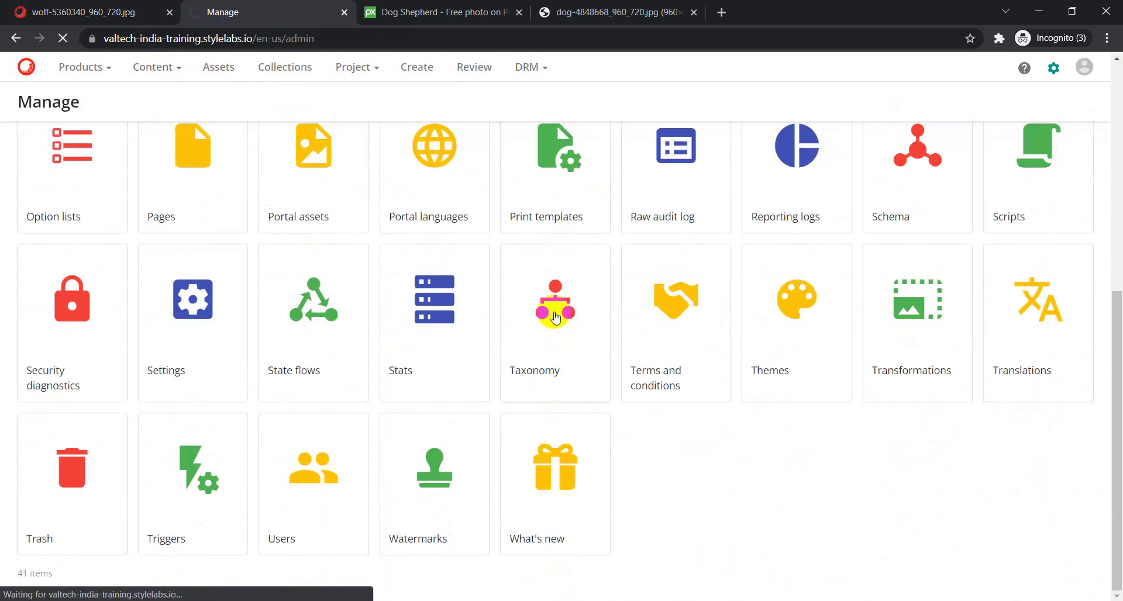
{"action": "key", "text": "alt+Tab"}
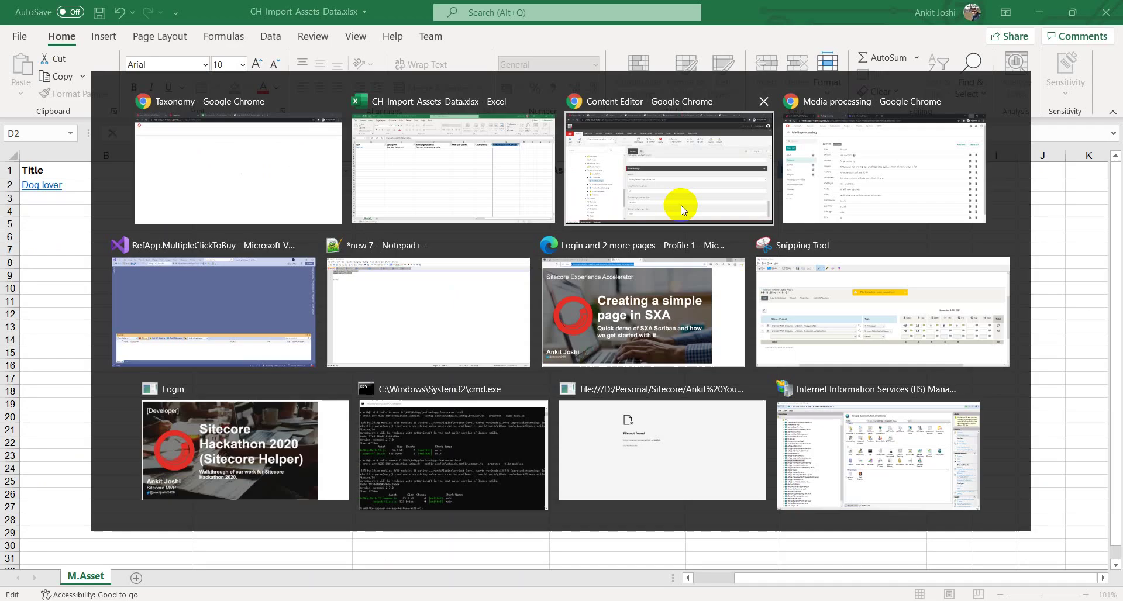
{"action": "key", "text": "alt+Tab"}
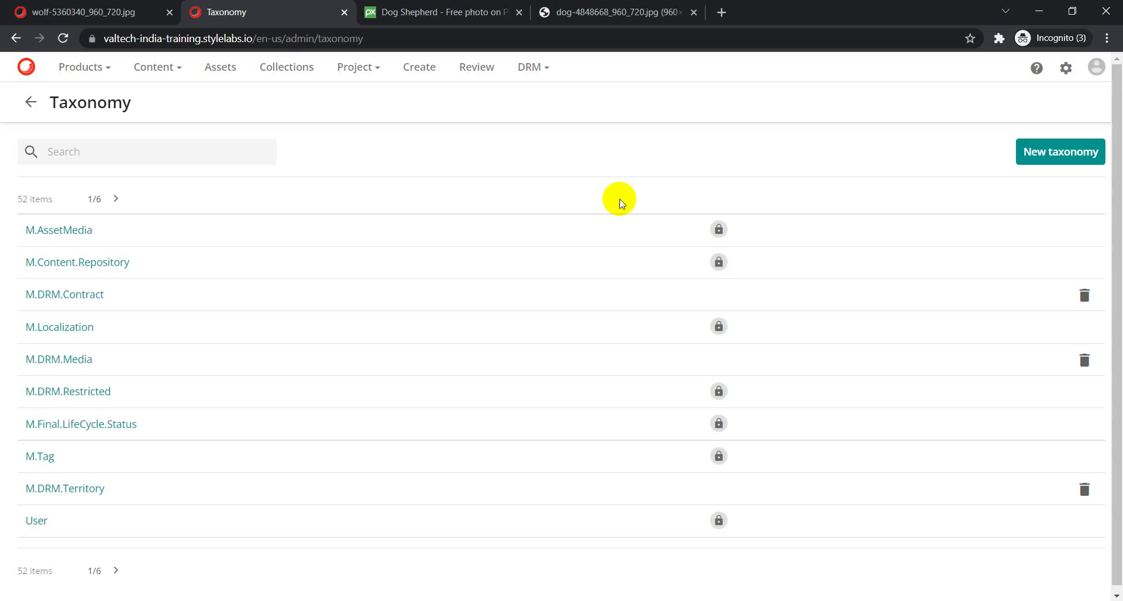
Search the taxonomies for "type", open M.AssetType and show the details of its SocialMedia entry.
{"action": "left_click", "coordinate": [124, 158]}
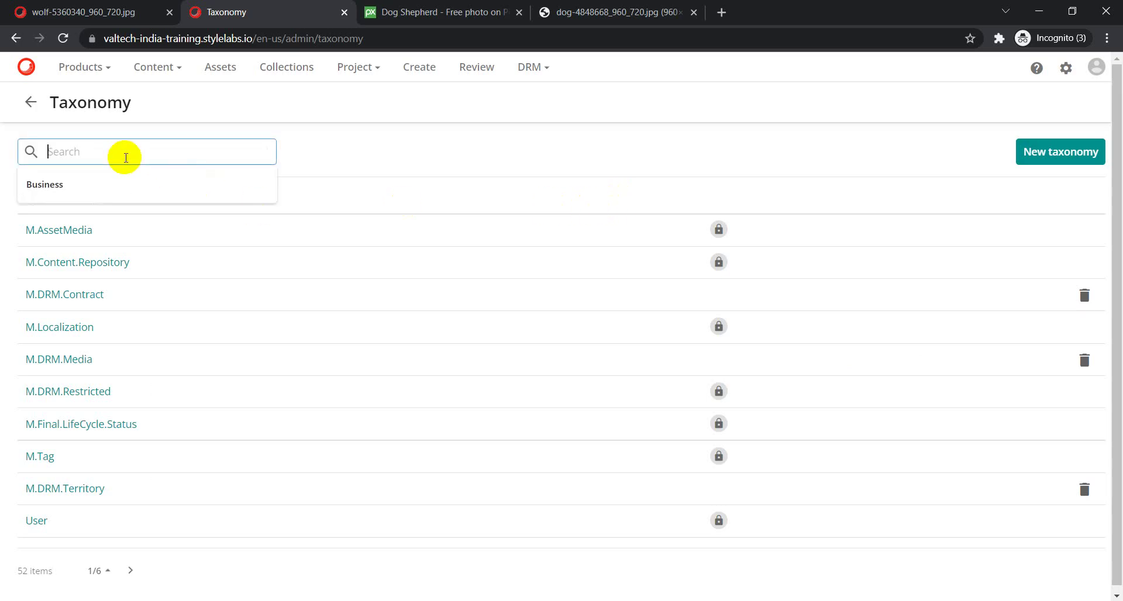
{"action": "type", "text": "type"}
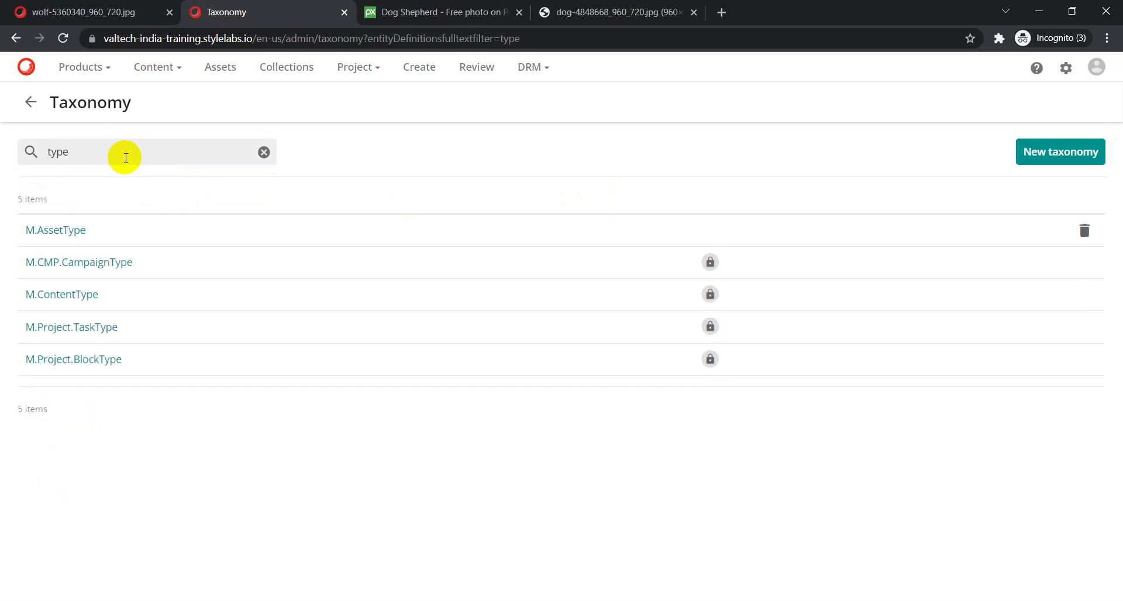
{"action": "left_click", "coordinate": [51, 233]}
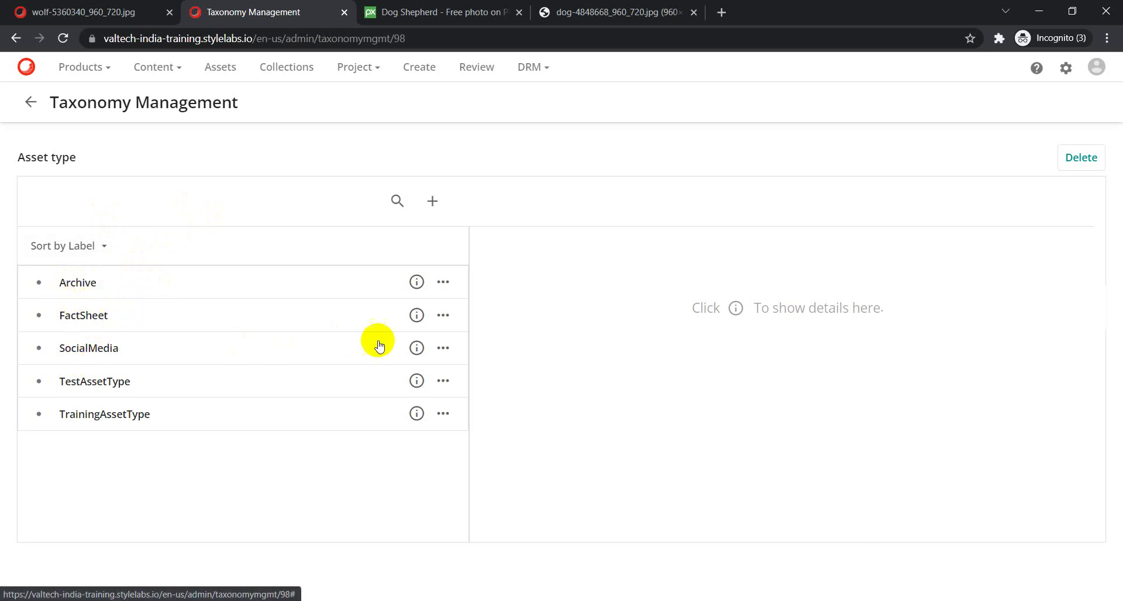
{"action": "left_click", "coordinate": [416, 349]}
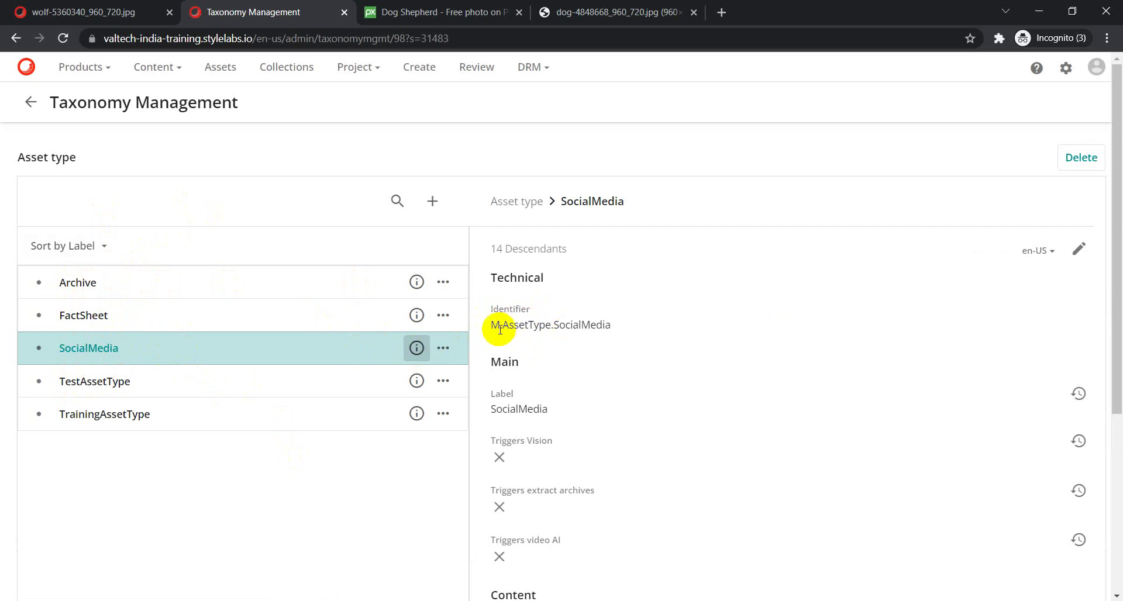
Copy the identifier M.AssetType.SocialMedia into cell E2 under AssetTypeToAsset in the Excel workbook.
{"action": "left_click_drag", "start_coordinate": [492, 326], "coordinate": [607, 327]}
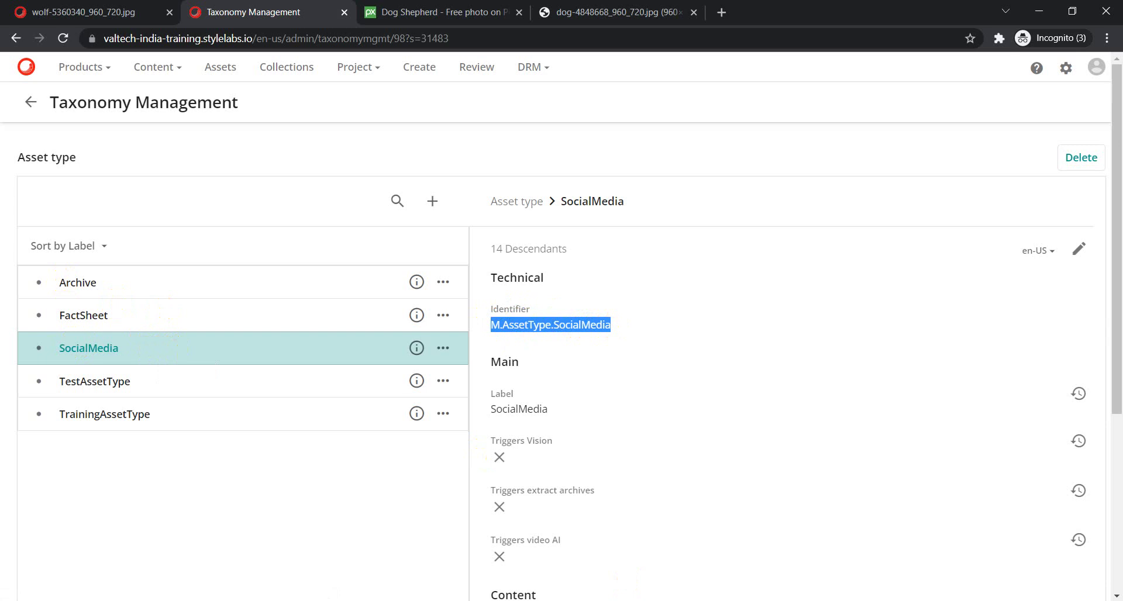
{"action": "key", "text": "alt+Tab"}
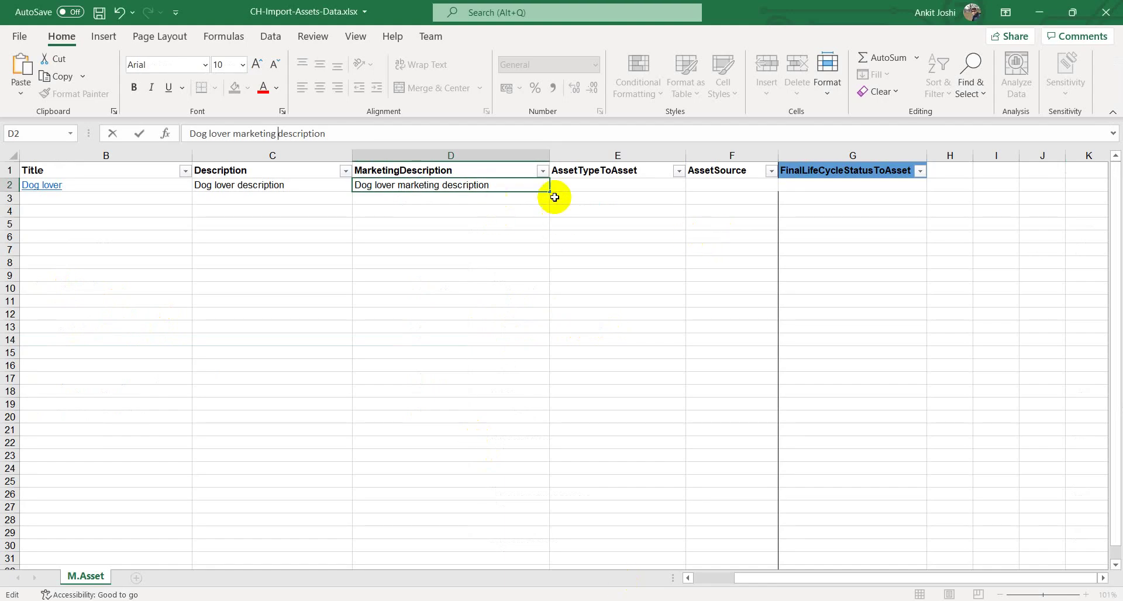
{"action": "left_click", "coordinate": [602, 186]}
{"action": "type", "text": "M.AssetType.SocialMedia"}
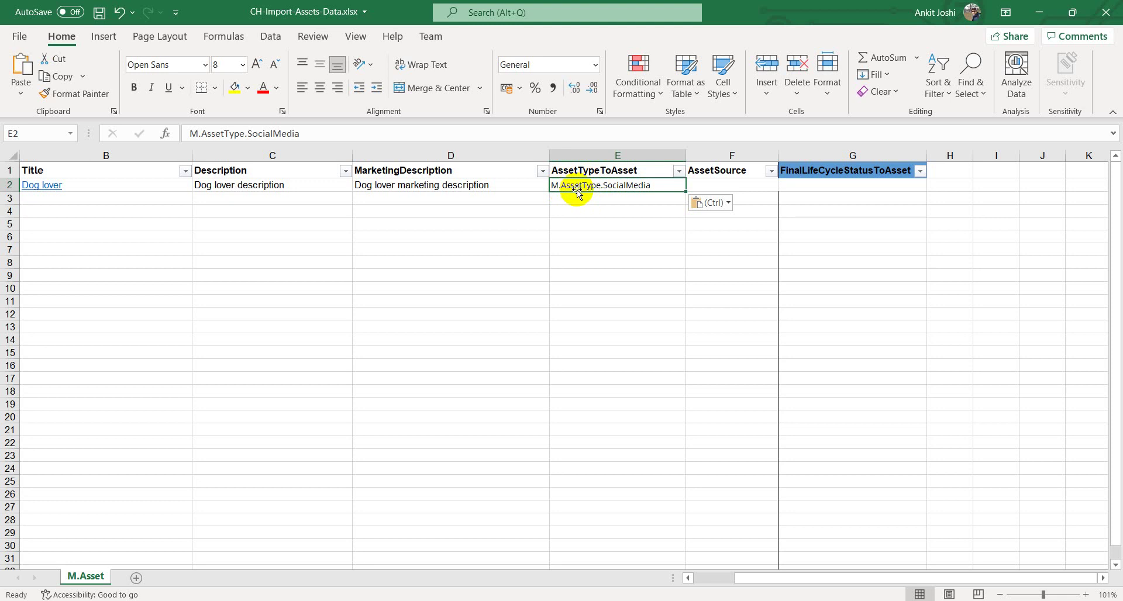
{"action": "key", "text": "alt+Tab"}
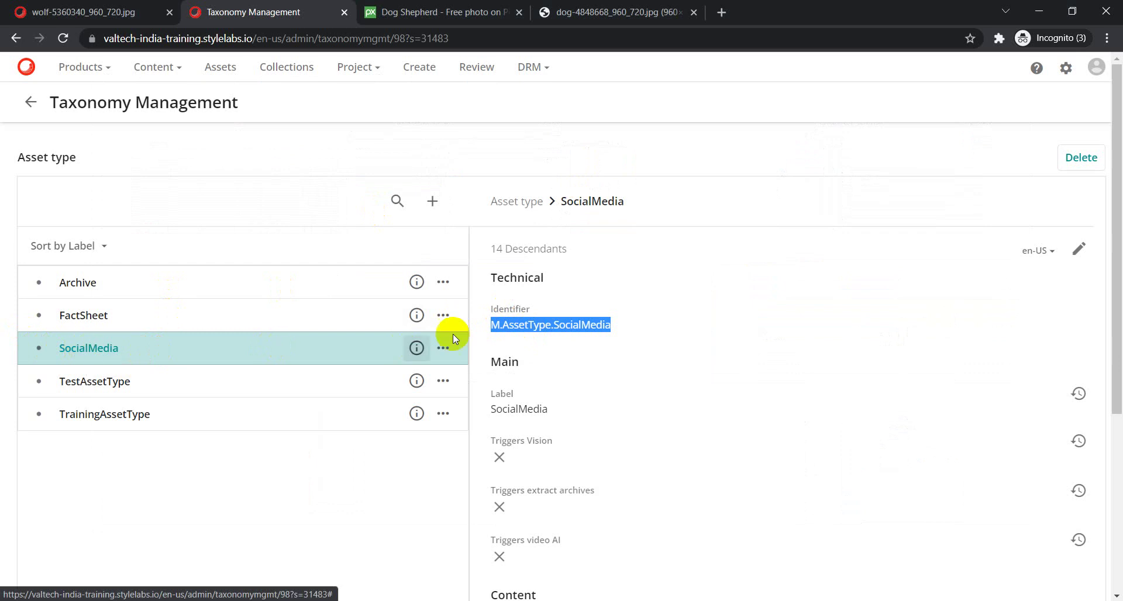
{"action": "key", "text": "alt+Tab"}
{"action": "left_click", "coordinate": [543, 209]}
{"action": "type", "text": "M.AssetType.SocialMedia"}
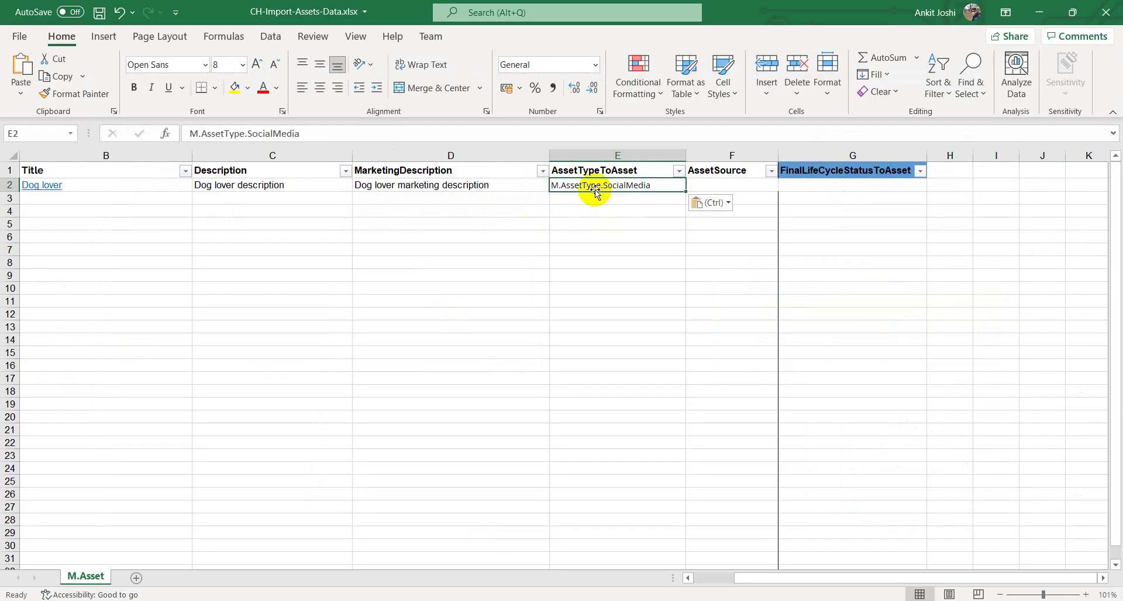
Return to Content Hub's taxonomy list, search for "assetsource", open AssetSource and show the details of its APAC entry.
{"action": "left_click", "coordinate": [713, 188]}
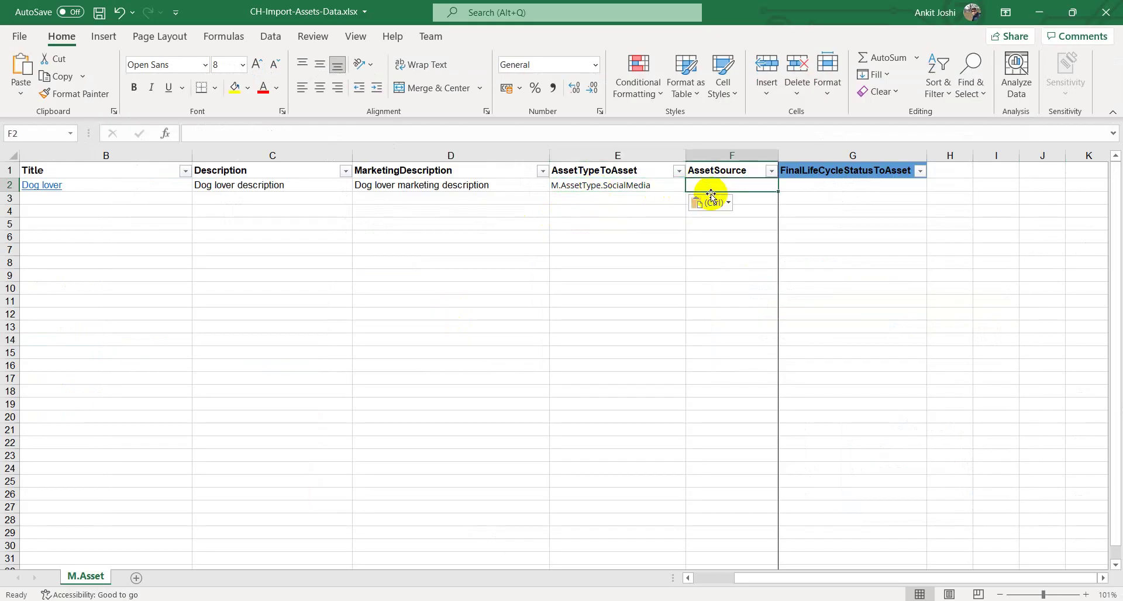
{"action": "key", "text": "alt+Tab"}
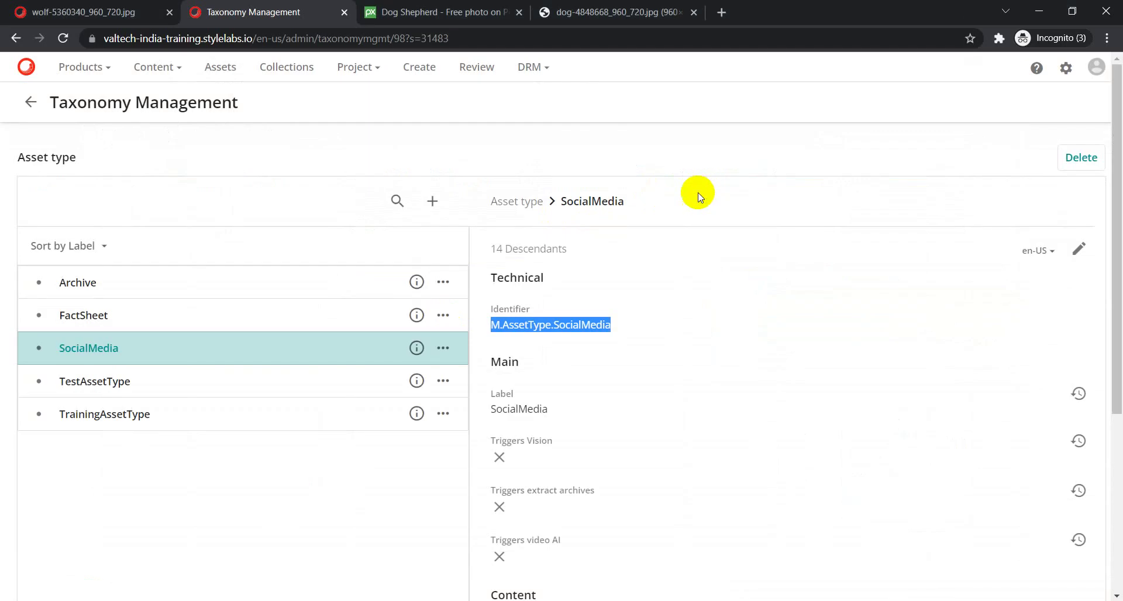
{"action": "left_click", "coordinate": [33, 107]}
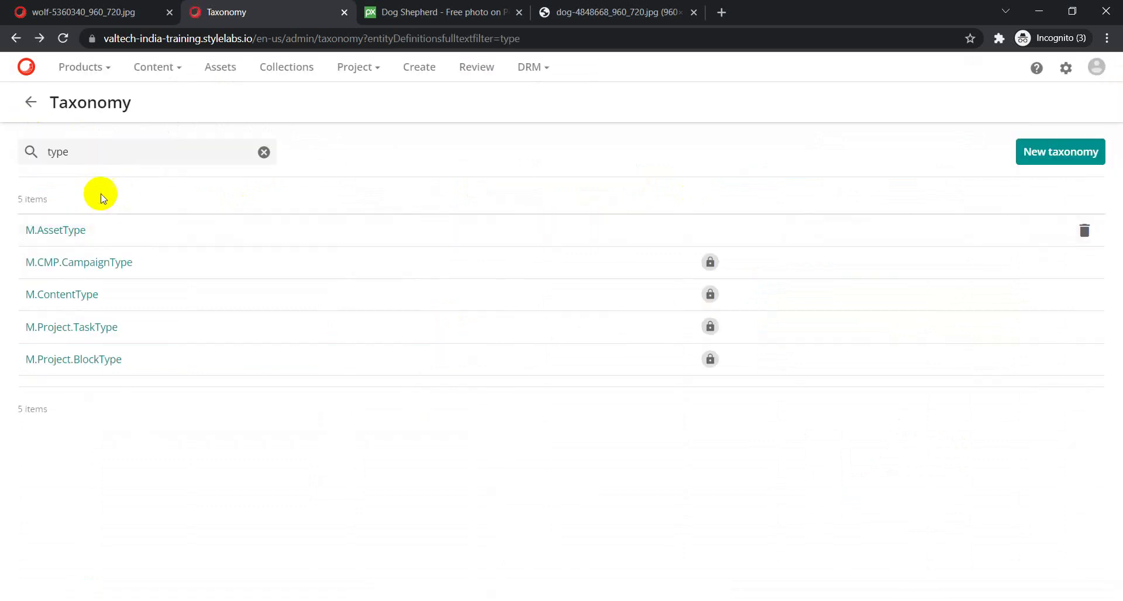
{"action": "left_click", "coordinate": [99, 145]}
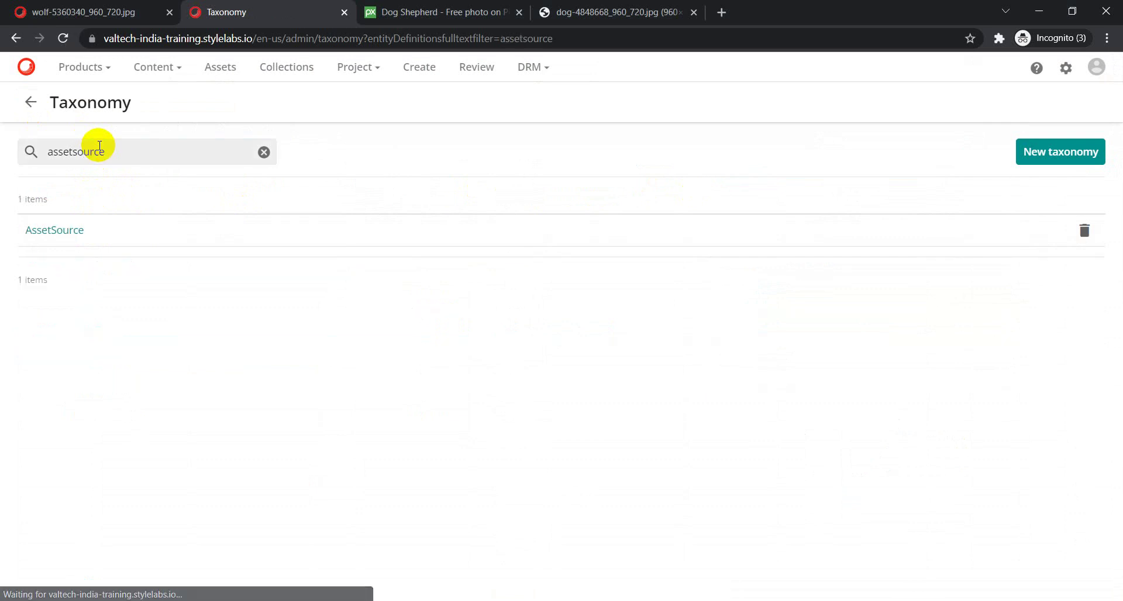
{"action": "left_click", "coordinate": [50, 234]}
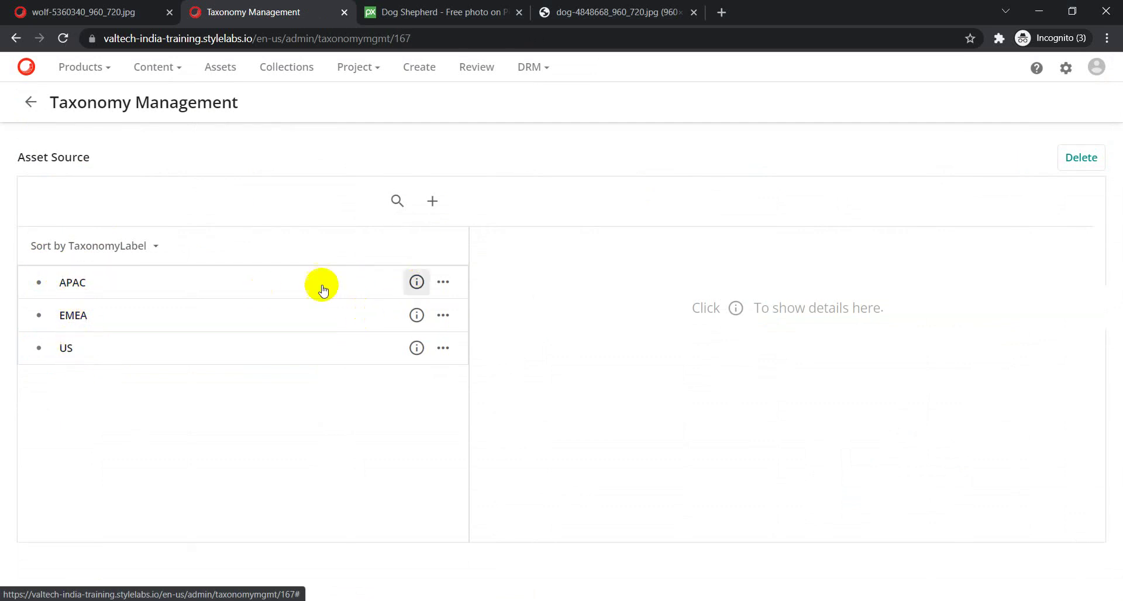
{"action": "left_click", "coordinate": [416, 282]}
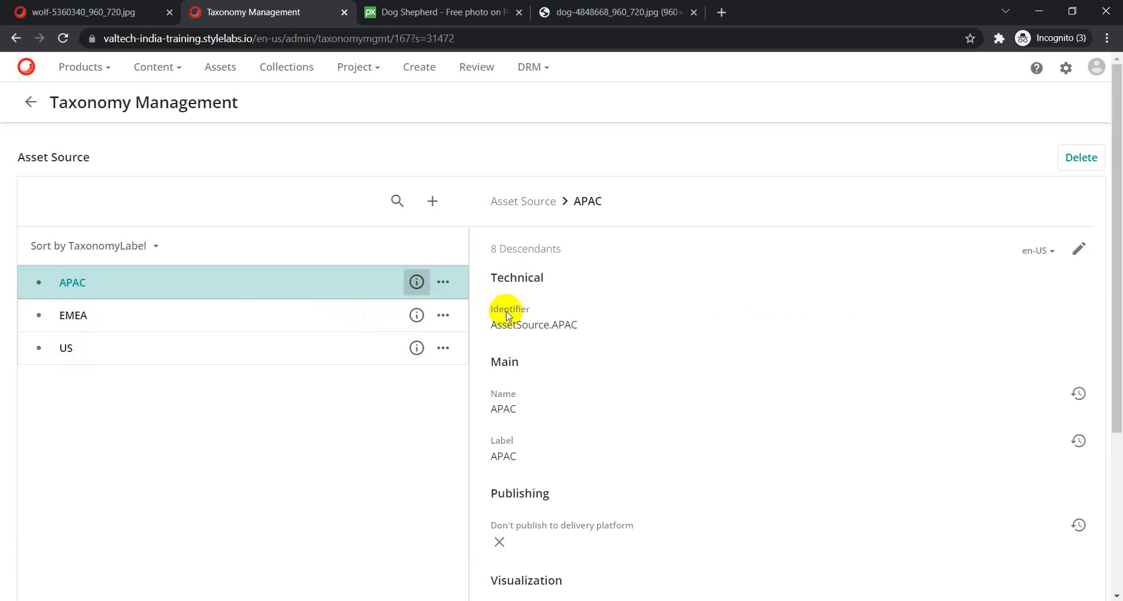
Copy the identifier AssetSource.APAC into cell F2 under AssetSource in the Excel workbook.
{"action": "left_click_drag", "start_coordinate": [492, 325], "coordinate": [608, 328]}
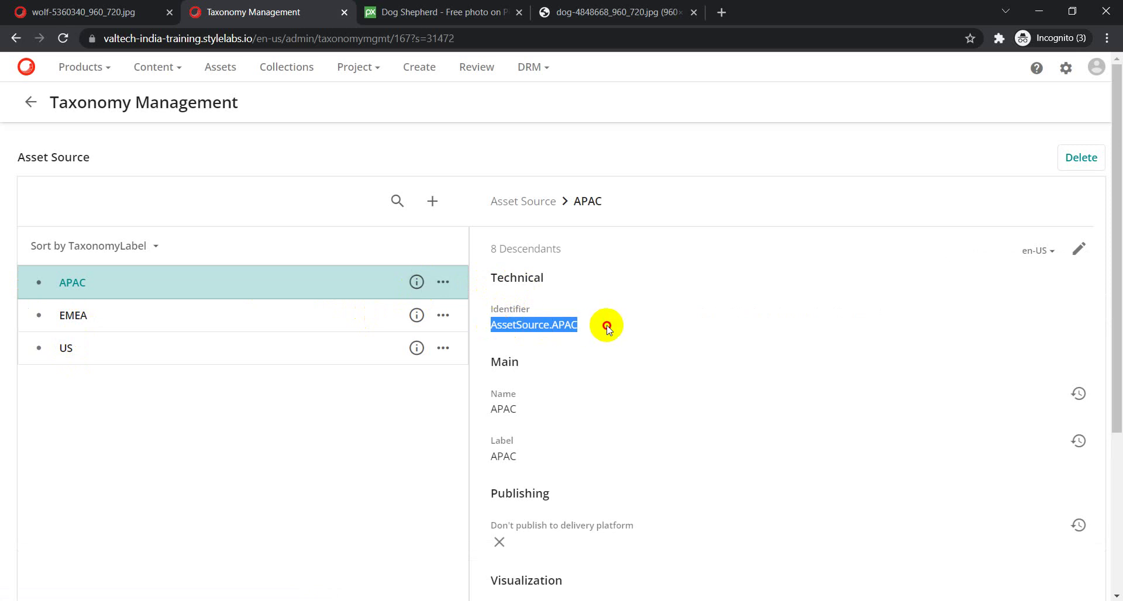
{"action": "key", "text": "ctrl+c"}
{"action": "key", "text": "alt+Tab"}
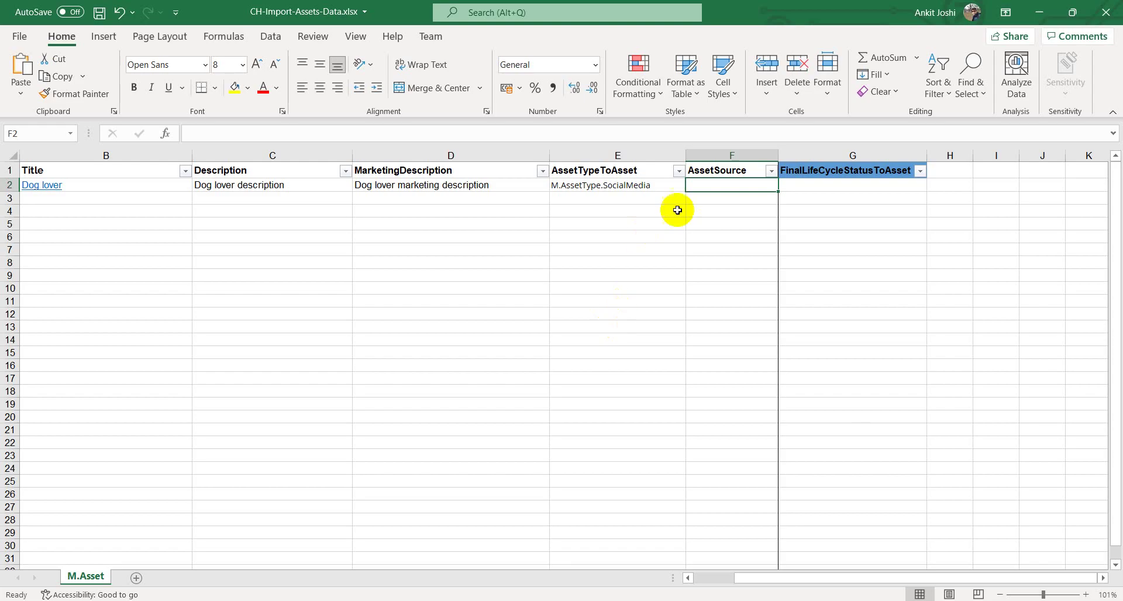
{"action": "left_click", "coordinate": [718, 186]}
{"action": "key", "text": "ctrl+v"}
{"action": "left_click", "coordinate": [710, 237]}
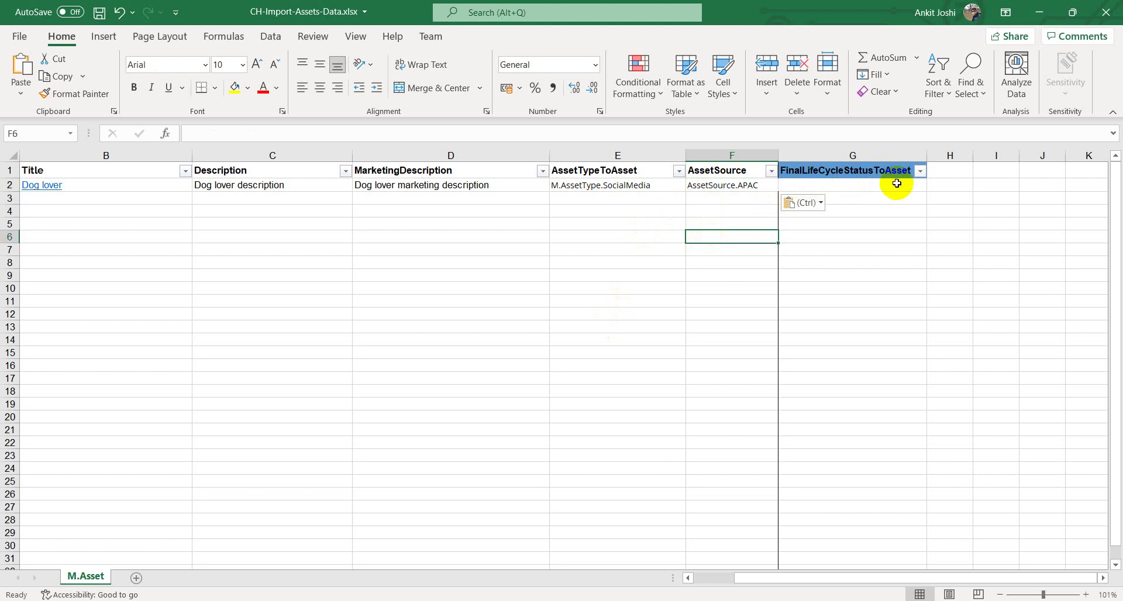
Search Content Hub's taxonomies for "lifecycle", open M.Final.LifeCycle.Status and show the details of its UnderReview entry.
{"action": "key", "text": "alt+Tab"}
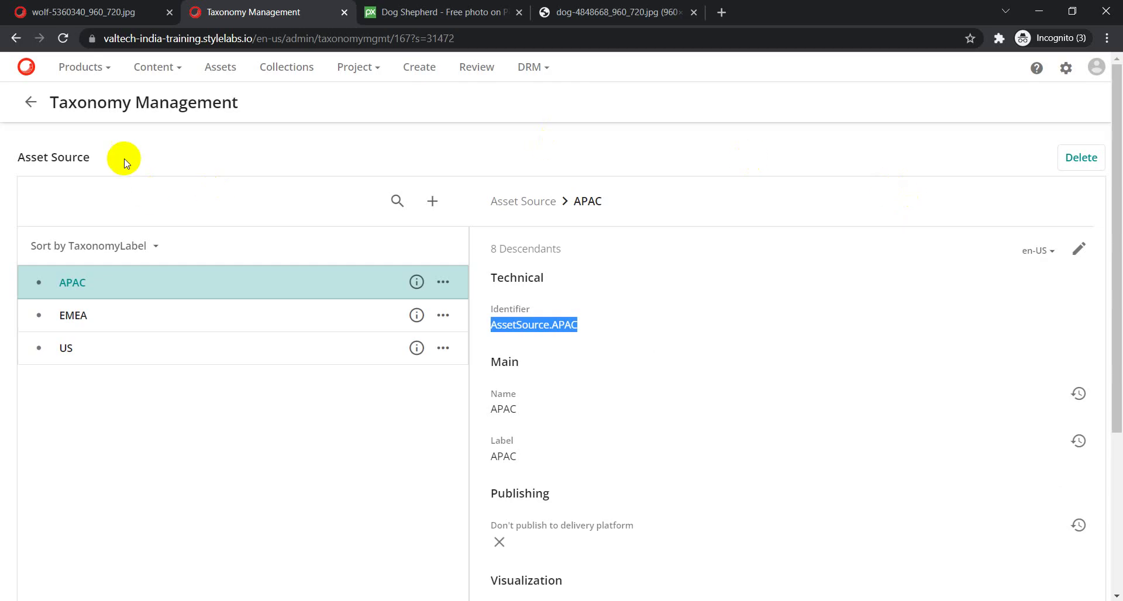
{"action": "left_click", "coordinate": [32, 104]}
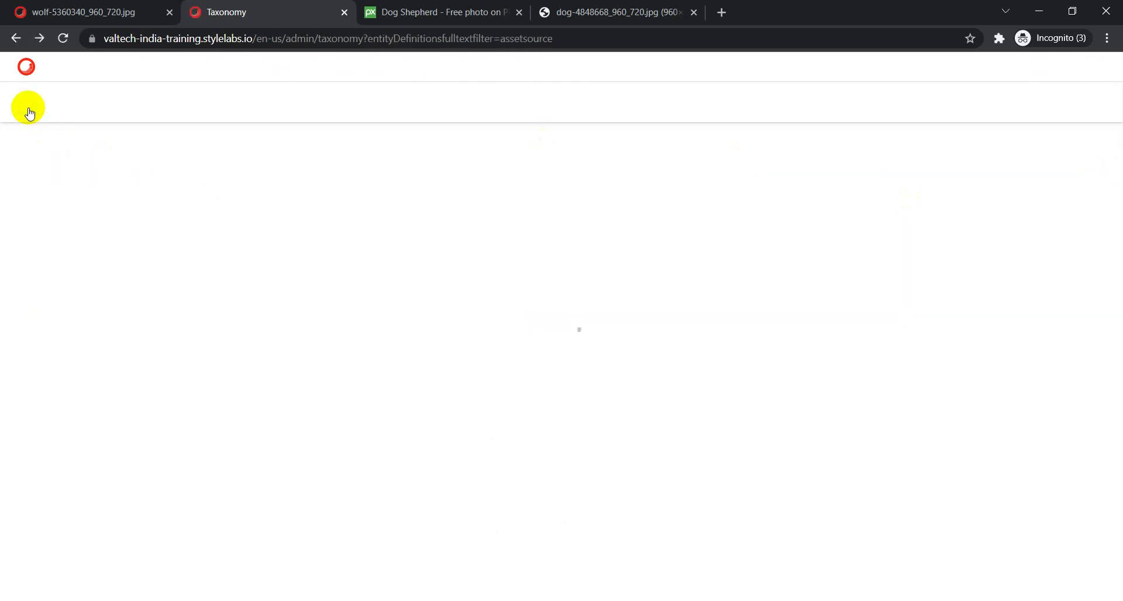
{"action": "left_click_drag", "start_coordinate": [108, 151], "coordinate": [29, 157]}
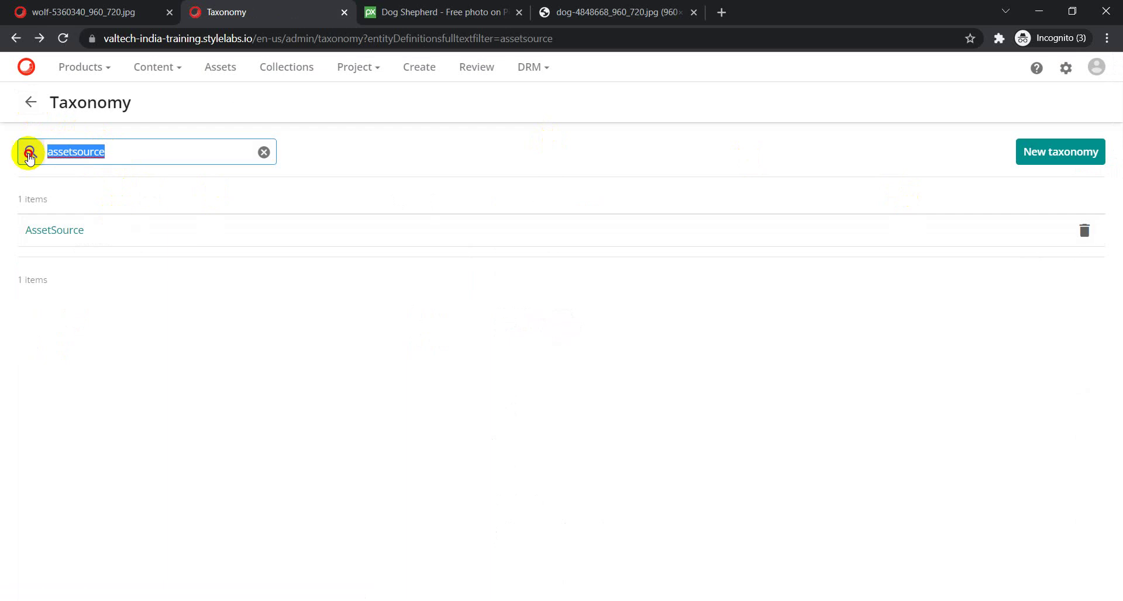
{"action": "type", "text": "fin"}
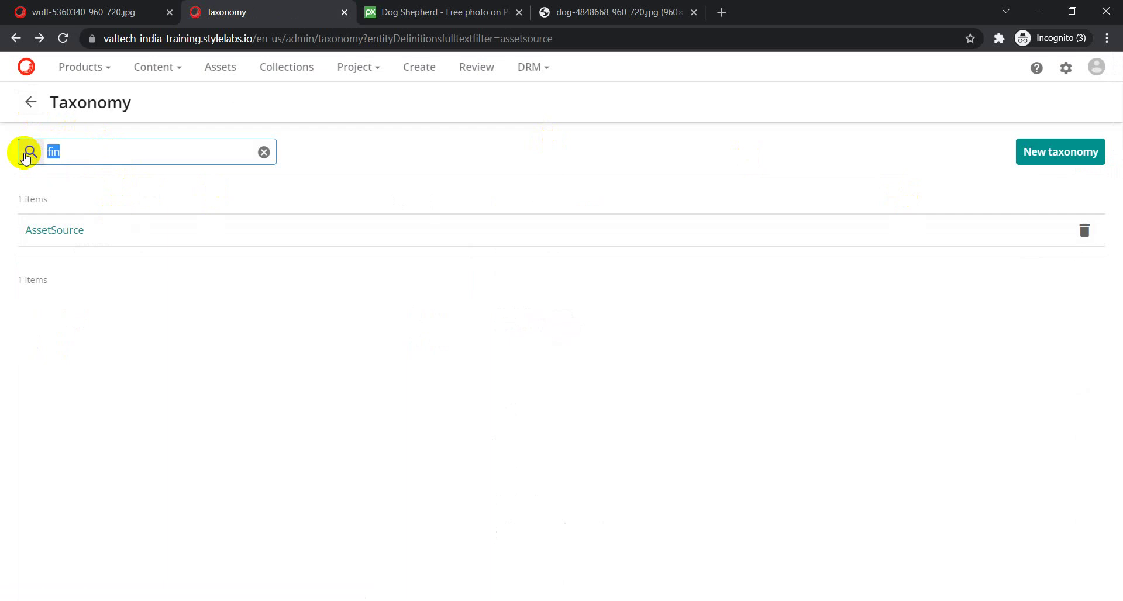
{"action": "type", "text": "ifecycle"}
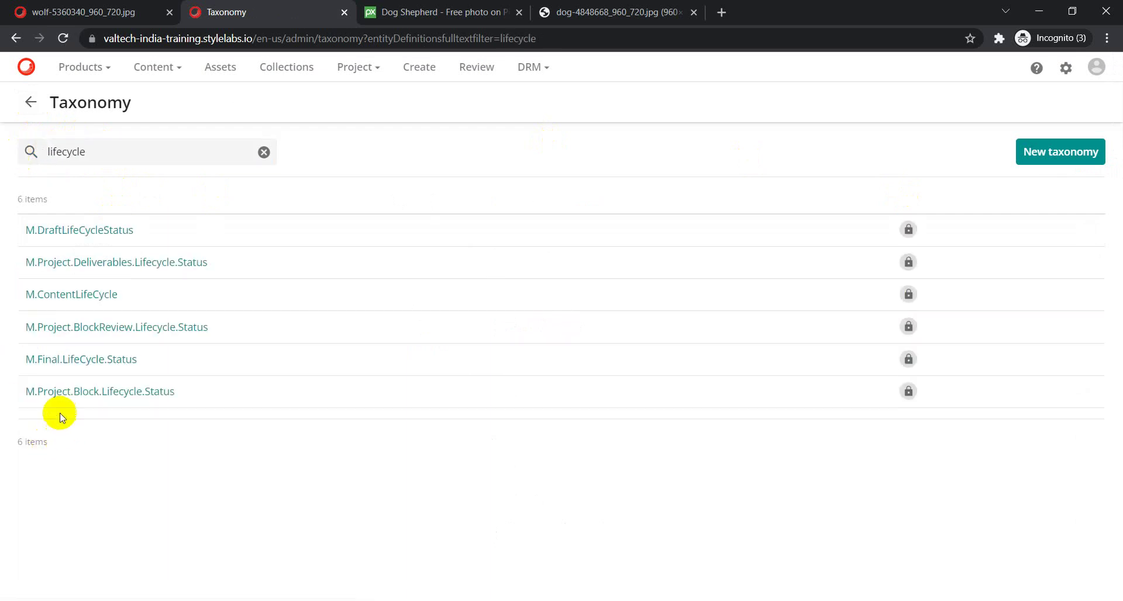
{"action": "left_click", "coordinate": [76, 362]}
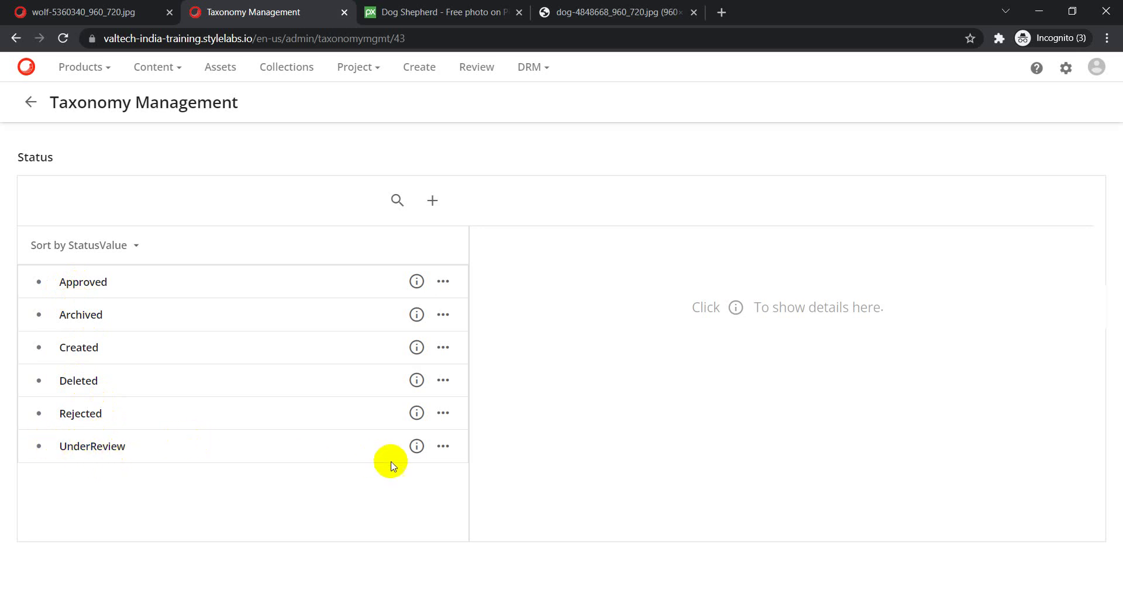
{"action": "left_click", "coordinate": [417, 447]}
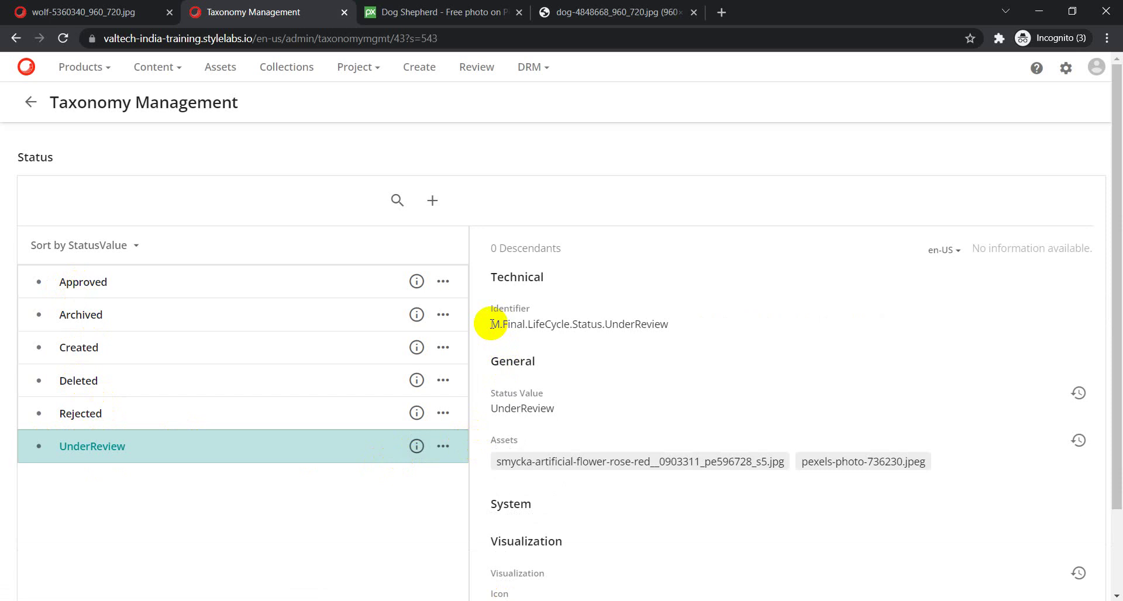
Copy the identifier M.Final.LifeCycle.Status.UnderReview into cell G2 under FinalLifeCycleStatusToAsset in the Excel workbook and save the workbook.
{"action": "double_click", "coordinate": [623, 324]}
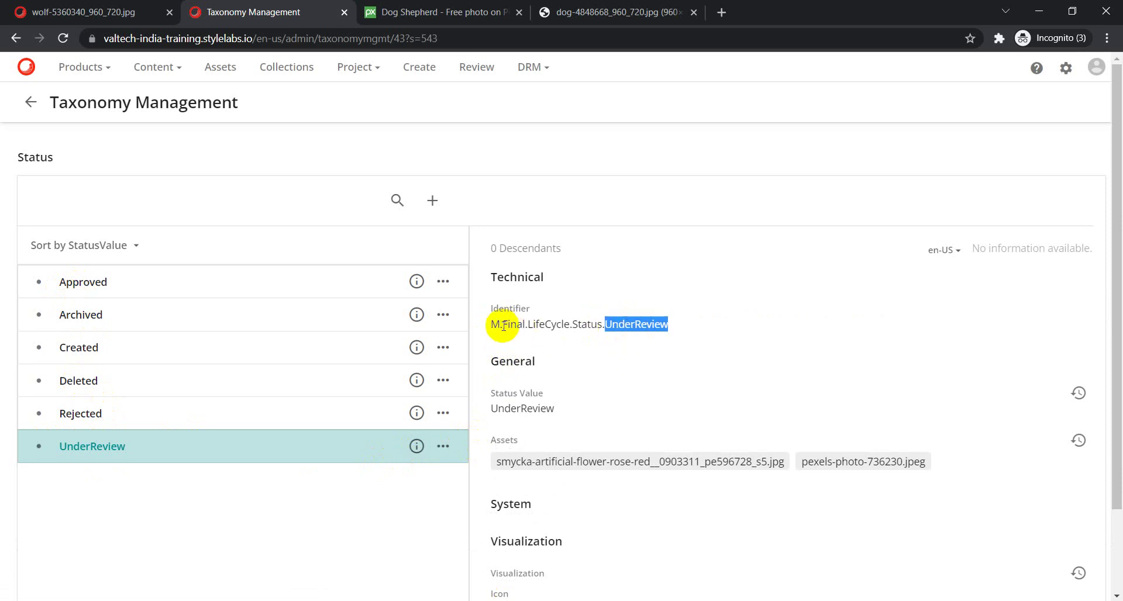
{"action": "left_click_drag", "start_coordinate": [493, 324], "coordinate": [674, 325]}
{"action": "key", "text": "ctrl+c"}
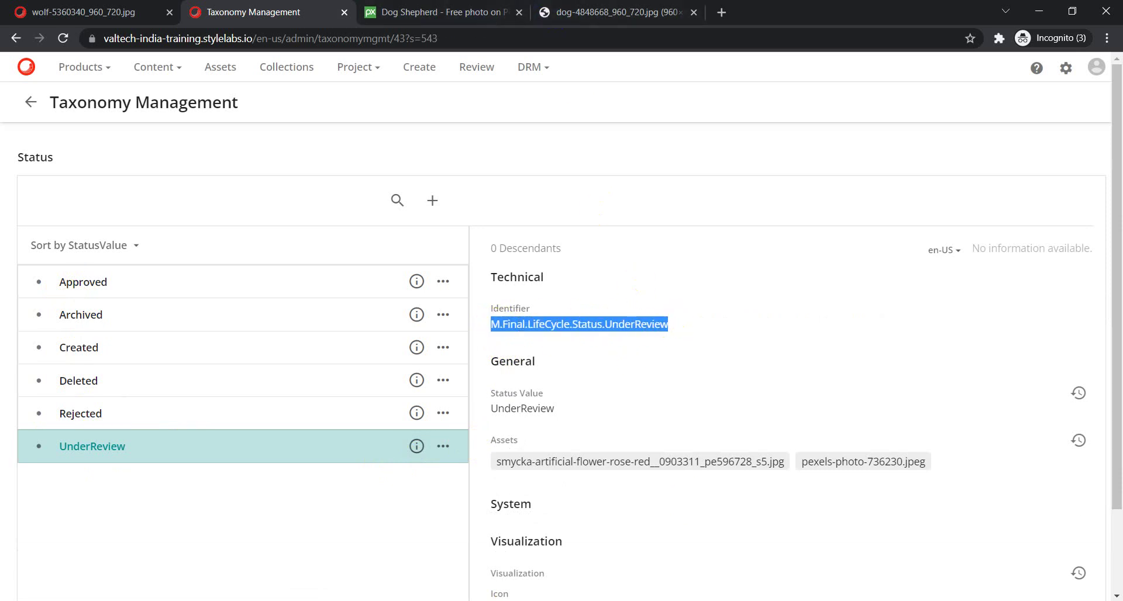
{"action": "key", "text": "alt+Tab"}
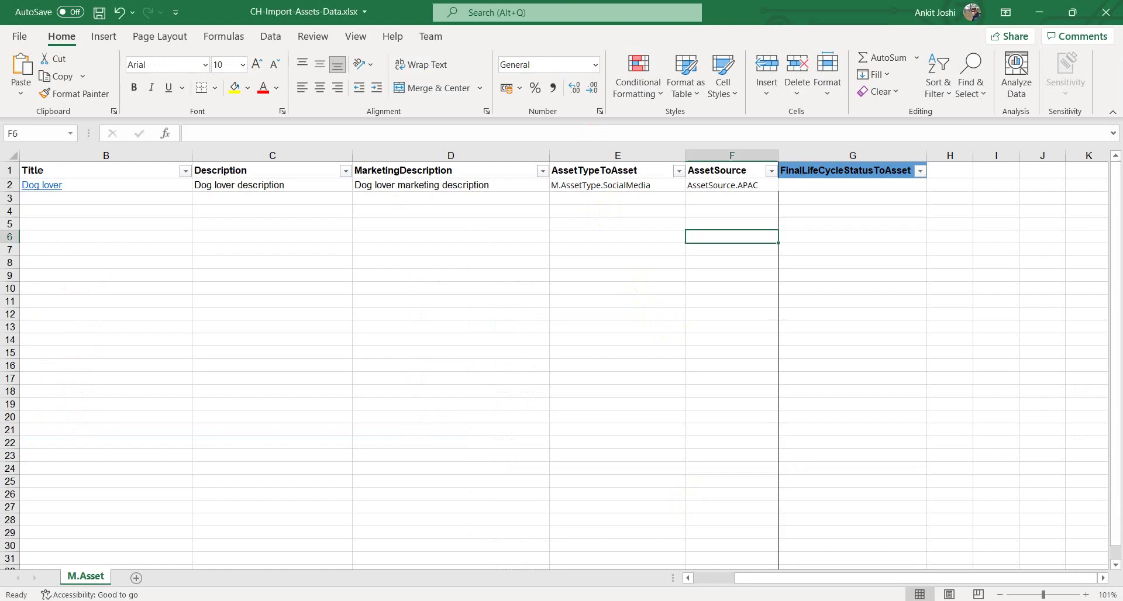
{"action": "left_click", "coordinate": [784, 185]}
{"action": "key", "text": "ctrl+v"}
{"action": "left_click", "coordinate": [845, 304]}
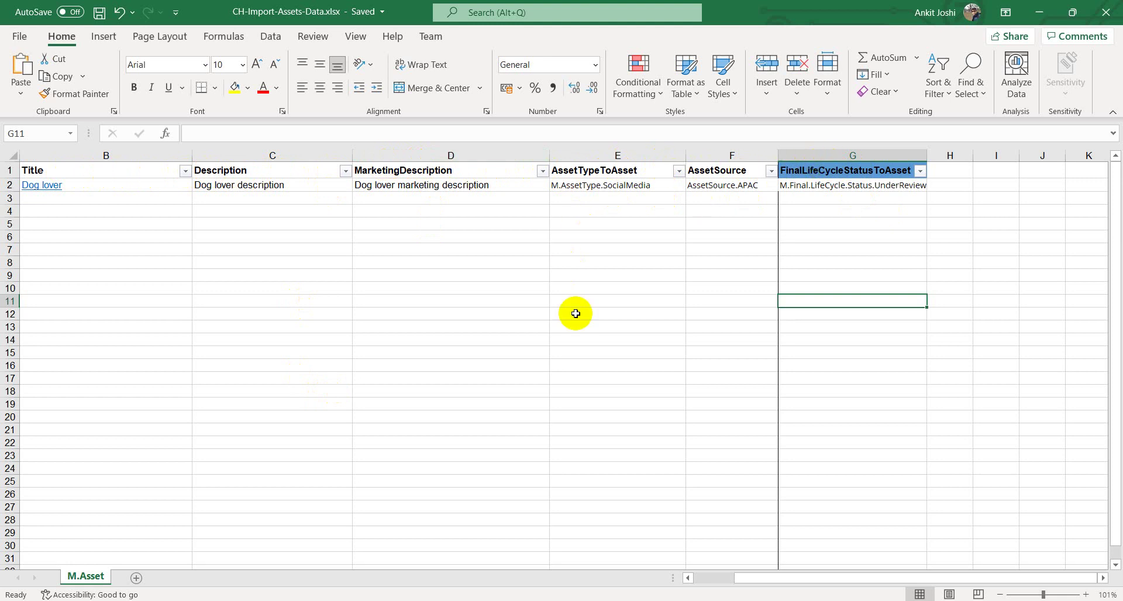
Switch back to Content Hub and open the M.Asset definition in the schema management area.
{"action": "left_click", "coordinate": [486, 600]}
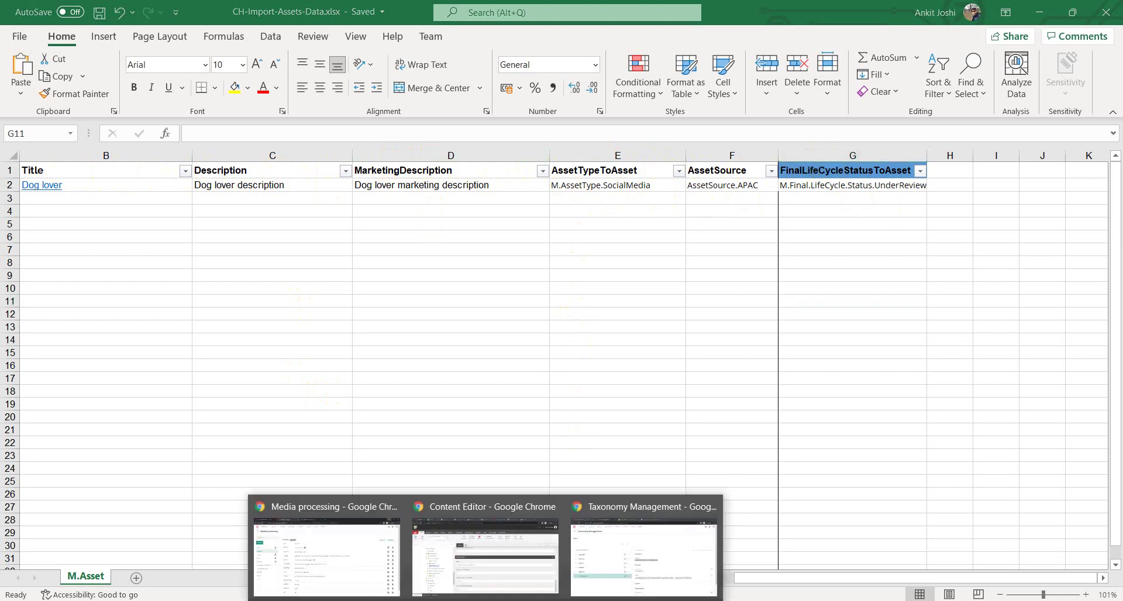
{"action": "left_click", "coordinate": [644, 547]}
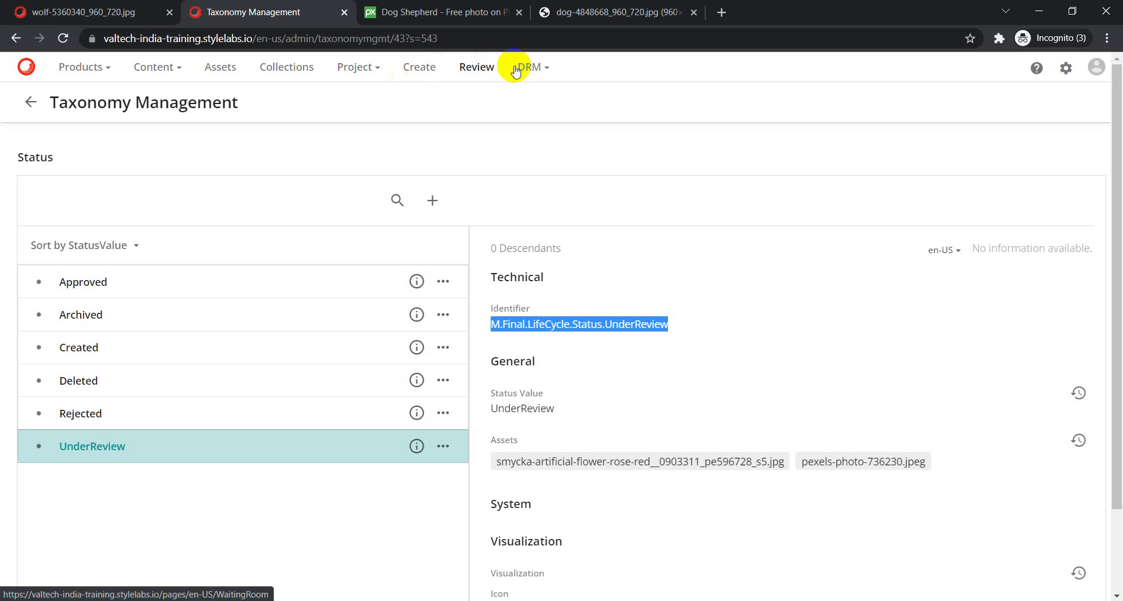
{"action": "left_click", "coordinate": [1066, 68]}
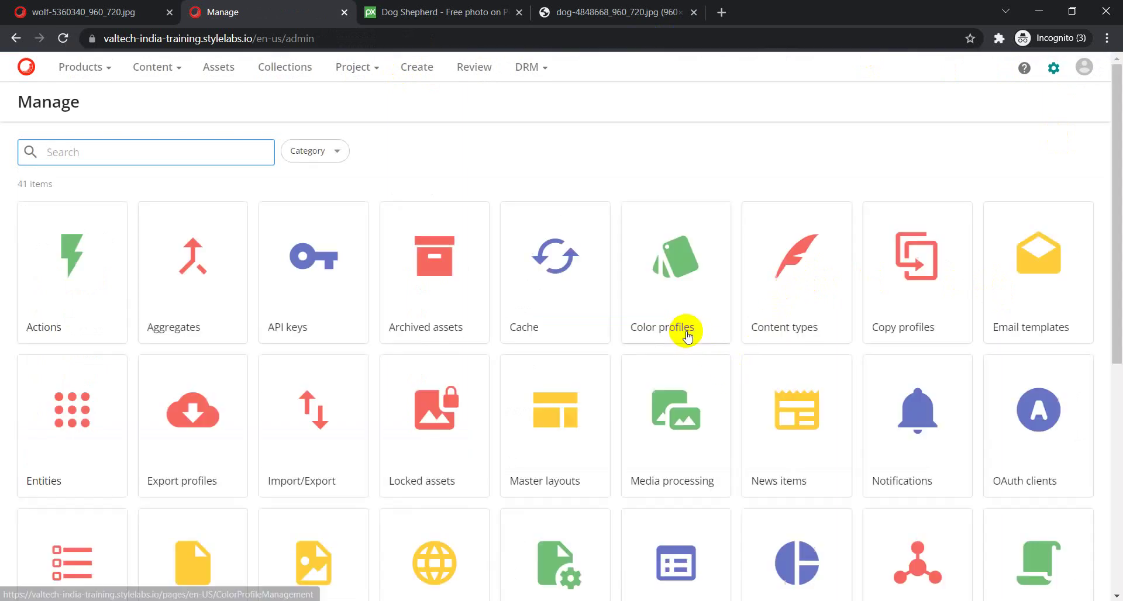
{"action": "scroll", "coordinate": [707, 368], "scroll_direction": "down", "scroll_amount": 4}
{"action": "left_click", "coordinate": [906, 366]}
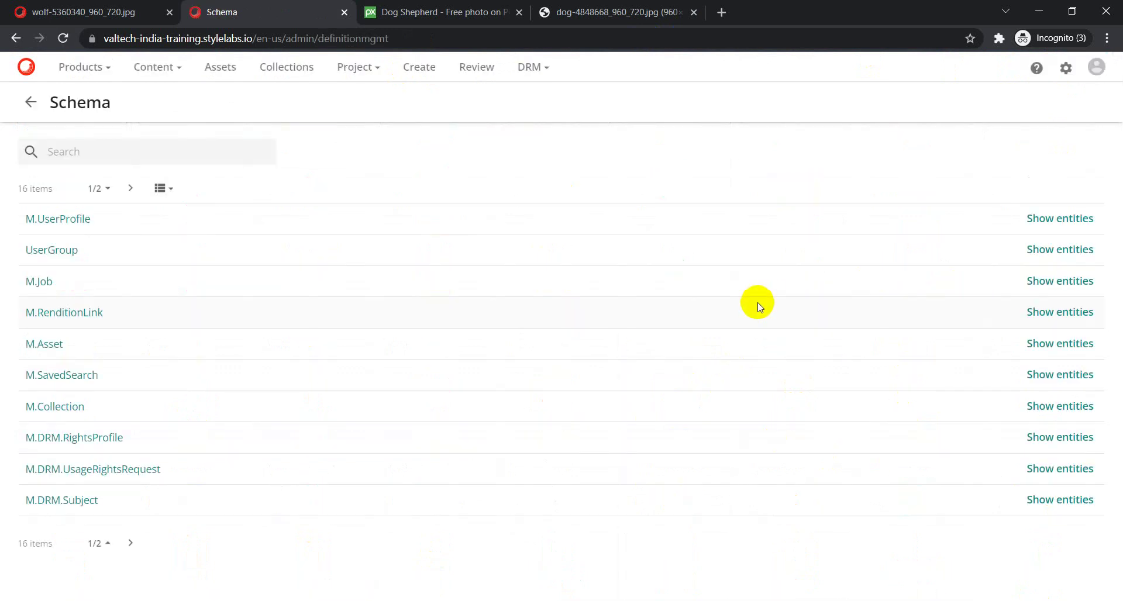
{"action": "left_click", "coordinate": [44, 344]}
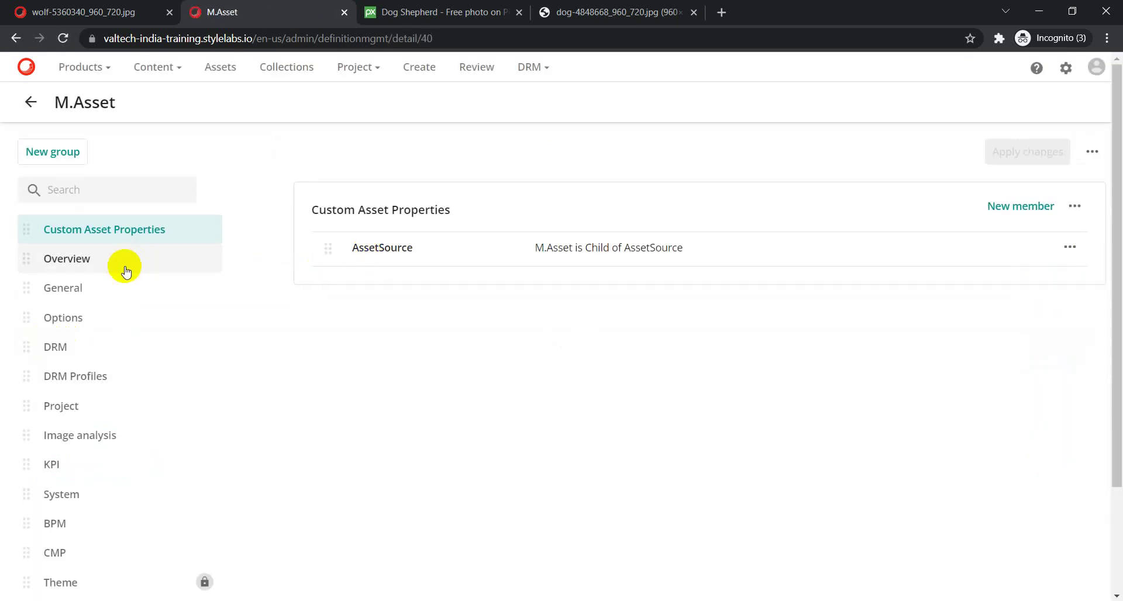
Compare the AssetTypeToAsset member in M.Asset's Overview group with the column header in the Excel workbook.
{"action": "left_click", "coordinate": [126, 271]}
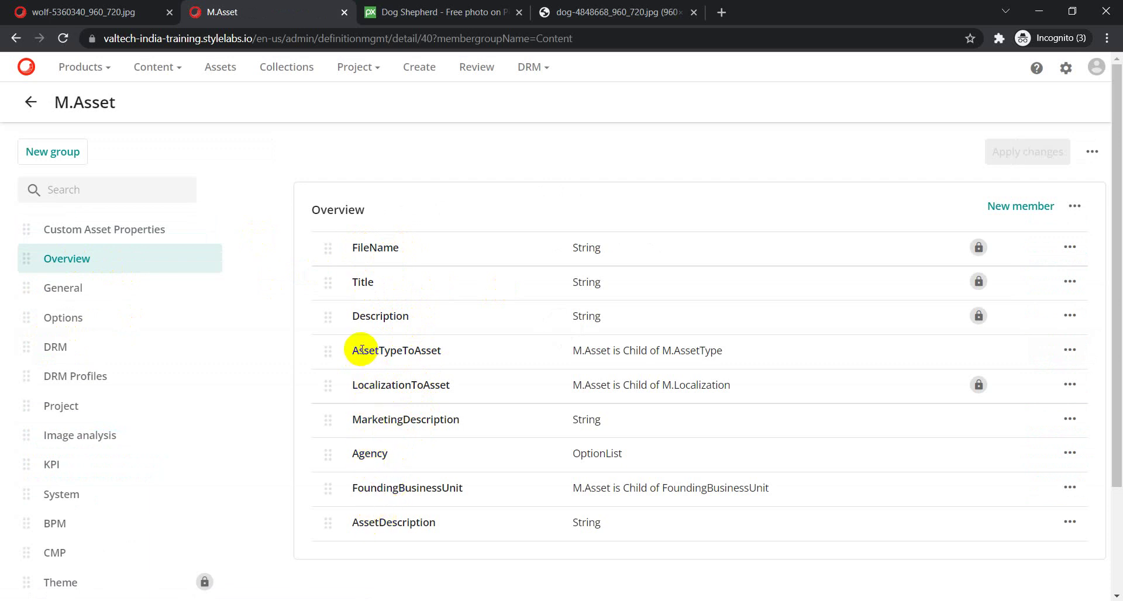
{"action": "left_click_drag", "start_coordinate": [354, 349], "coordinate": [446, 349]}
{"action": "key", "text": "alt+Tab"}
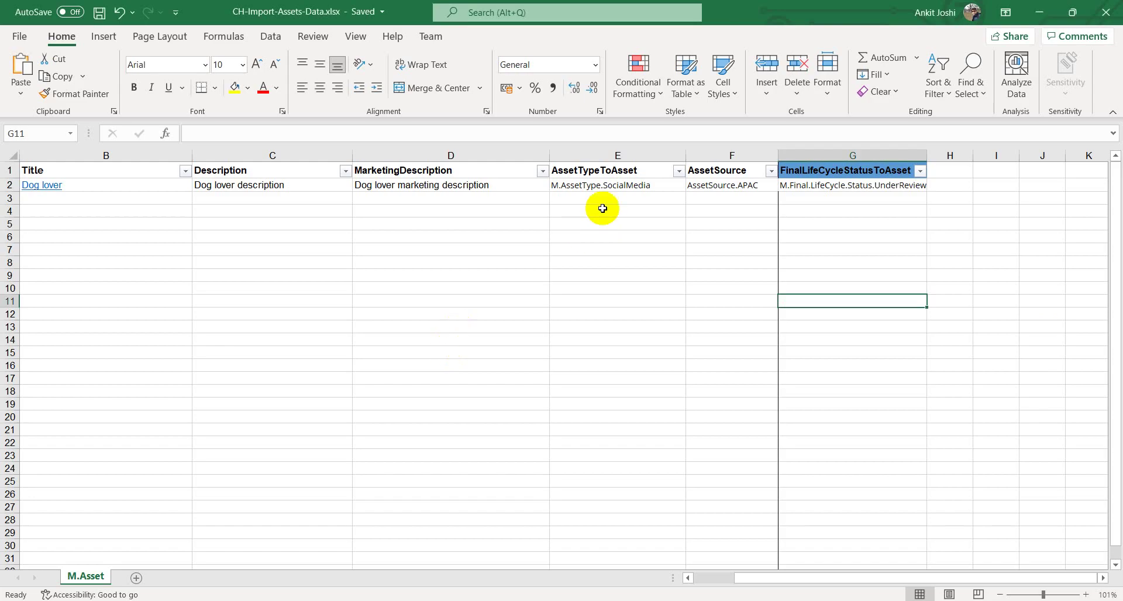
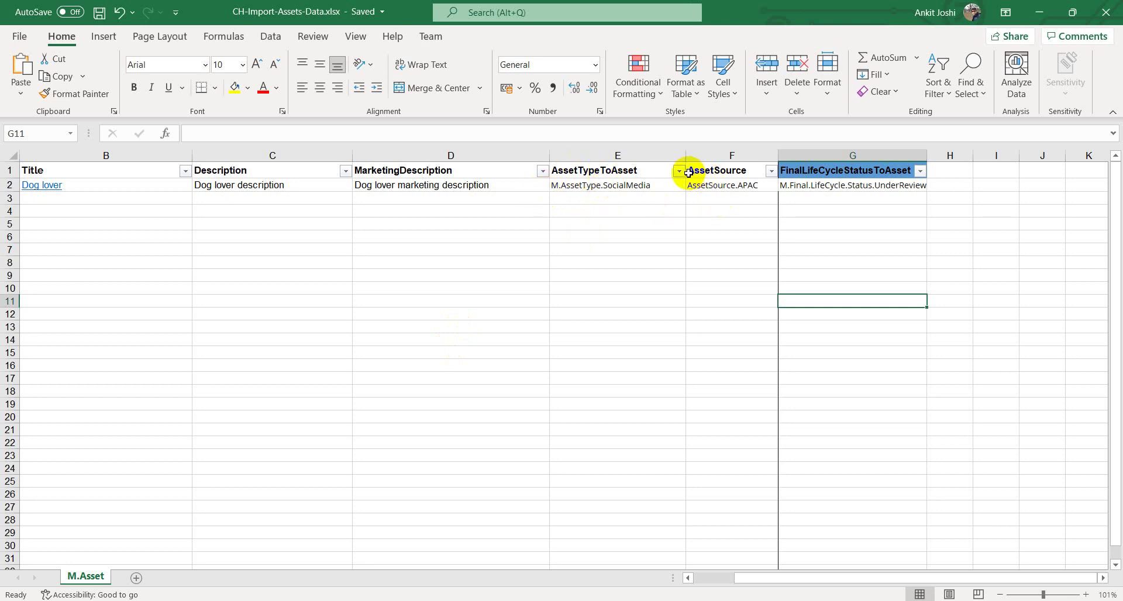
{"action": "key", "text": "alt+Tab"}
Compare the AssetSource member in M.Asset's Custom Asset Properties group with the matching Excel column header.
{"action": "left_click", "coordinate": [63, 295]}
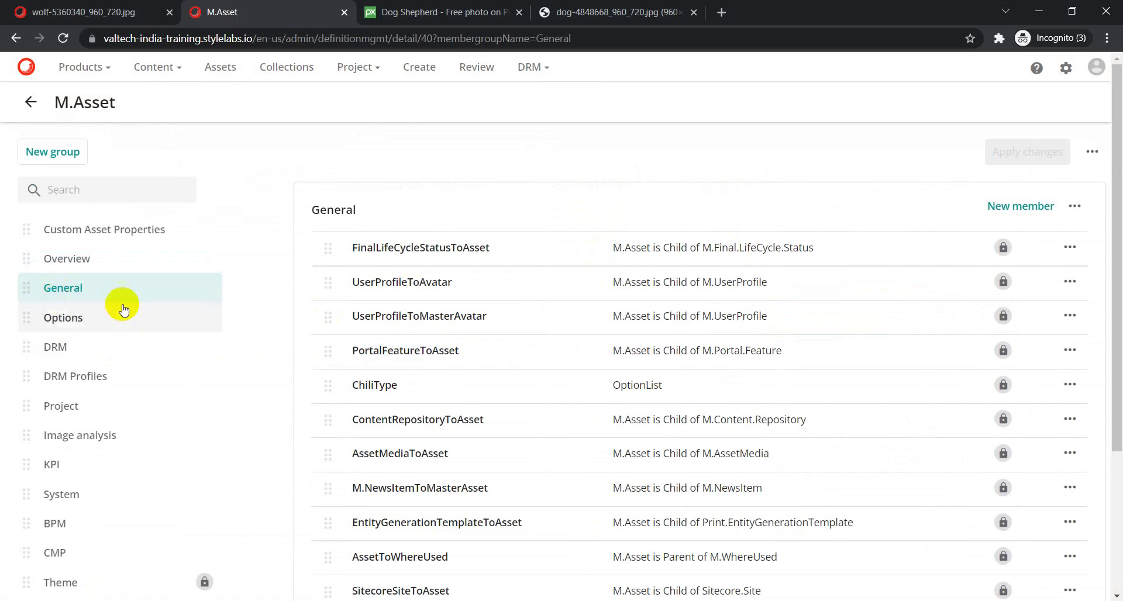
{"action": "left_click", "coordinate": [61, 228]}
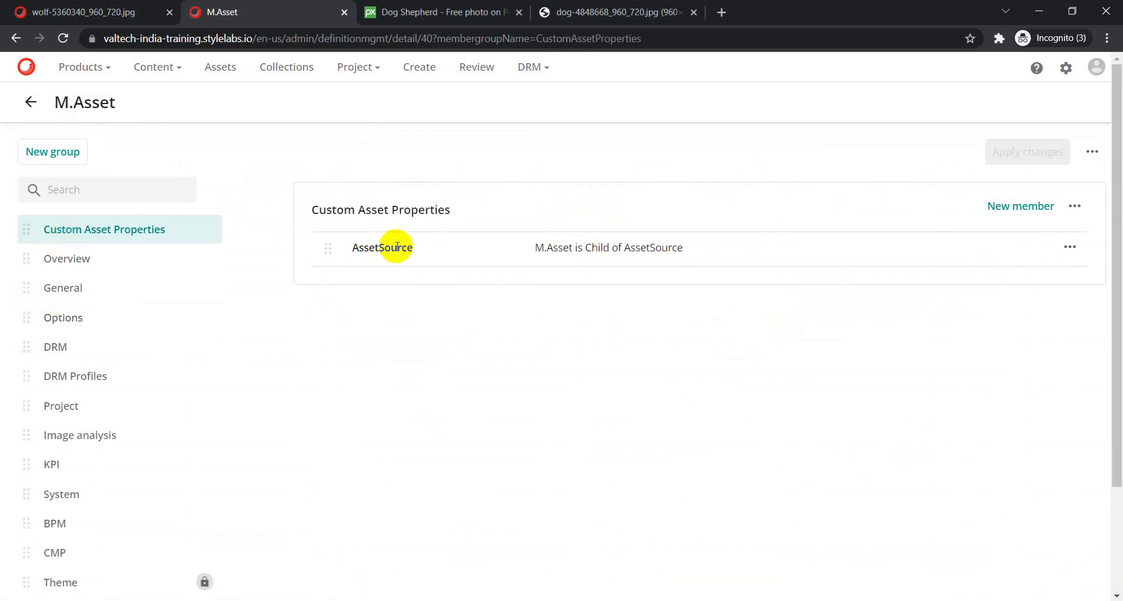
{"action": "key", "text": "alt+Tab"}
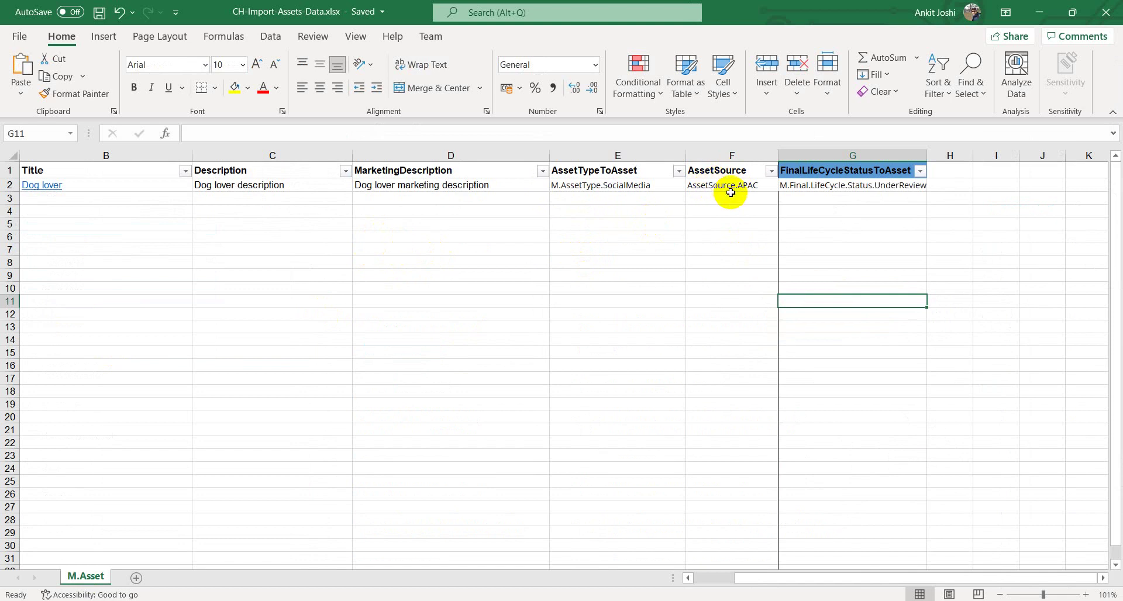
{"action": "key", "text": "alt+Tab"}
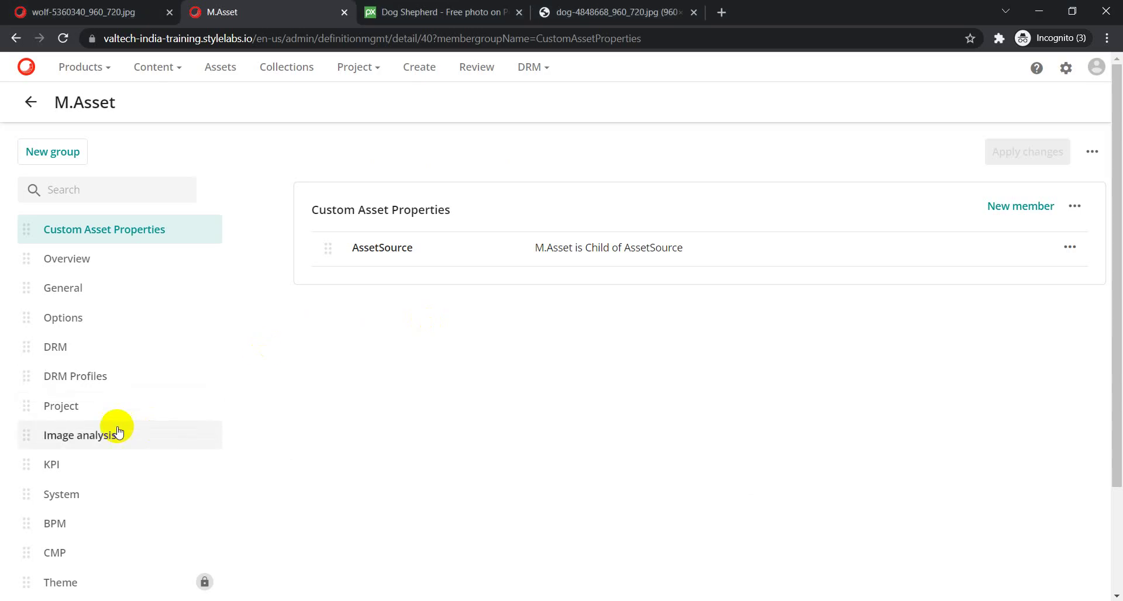
Compare the FinalLifeCycleStatusToAsset member in M.Asset's General group with the matching Excel column header, then return to Content Hub.
{"action": "left_click", "coordinate": [66, 260]}
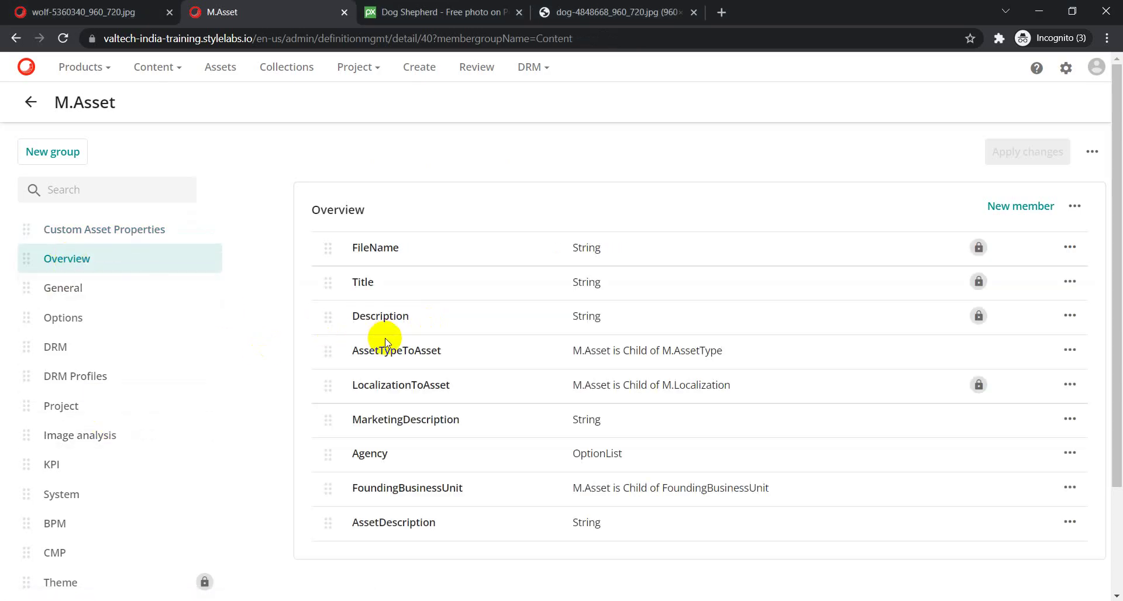
{"action": "left_click", "coordinate": [64, 290]}
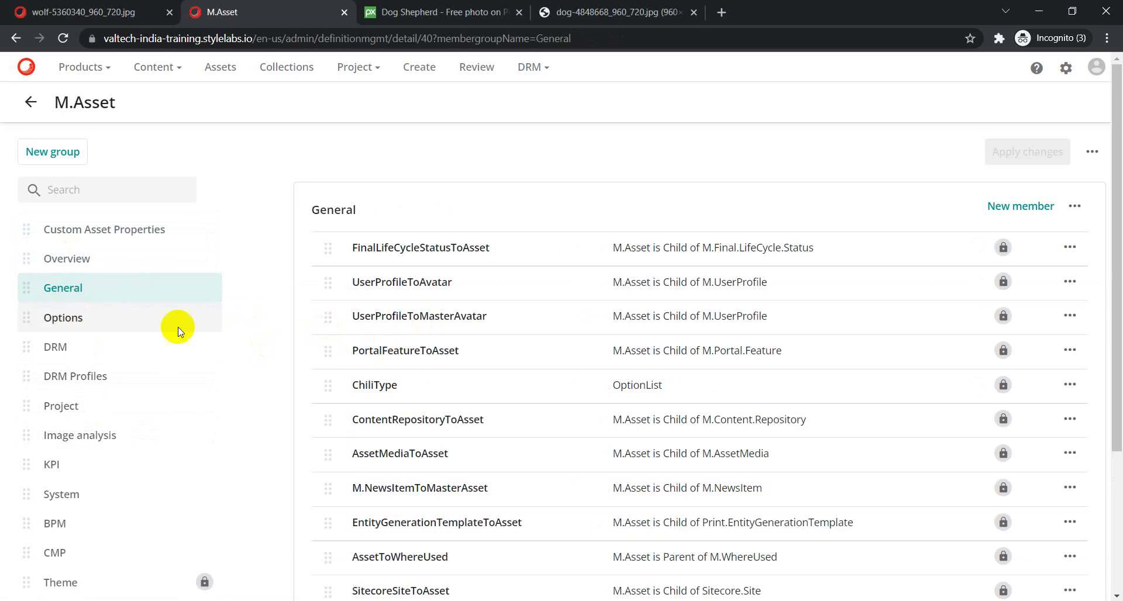
{"action": "left_click_drag", "start_coordinate": [355, 247], "coordinate": [497, 248]}
{"action": "key", "text": "alt+Tab"}
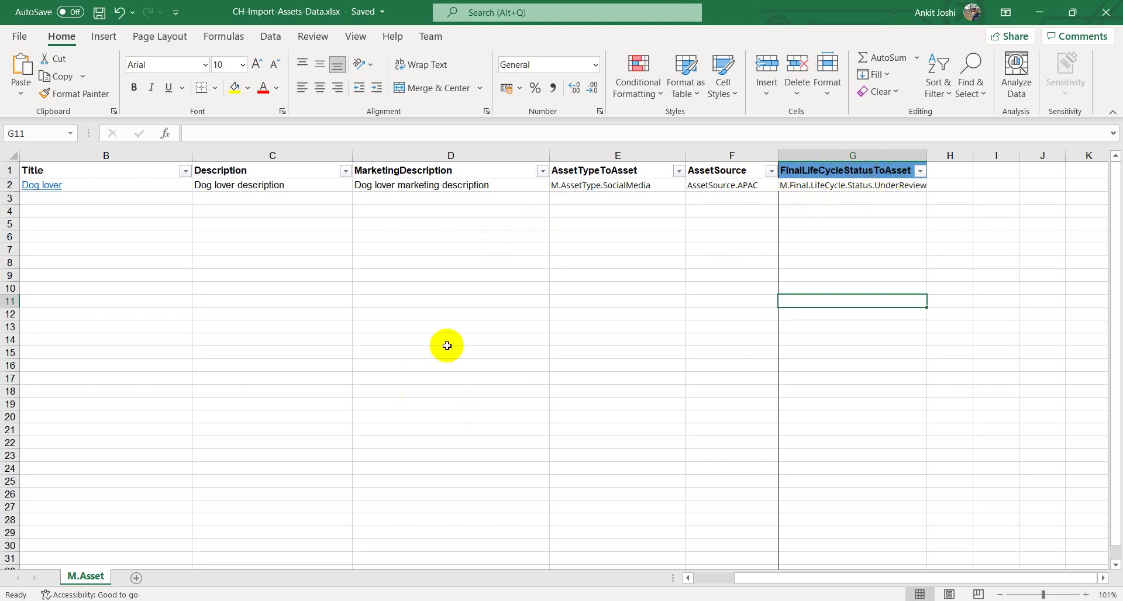
{"action": "key", "text": "alt+Tab"}
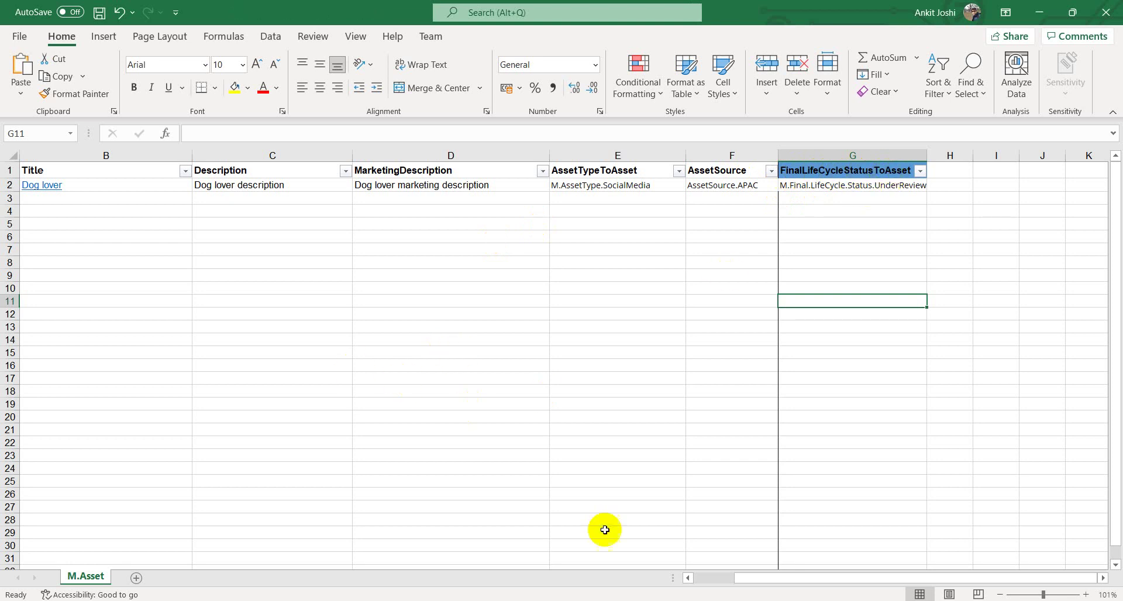
{"action": "left_click", "coordinate": [656, 553]}
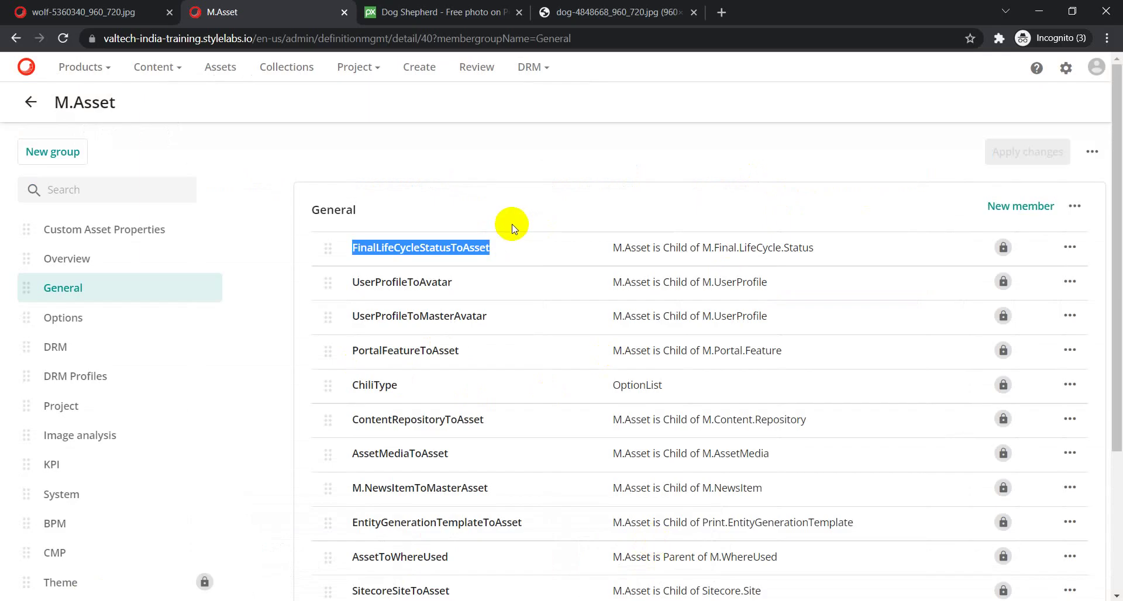
{"action": "left_click", "coordinate": [517, 166]}
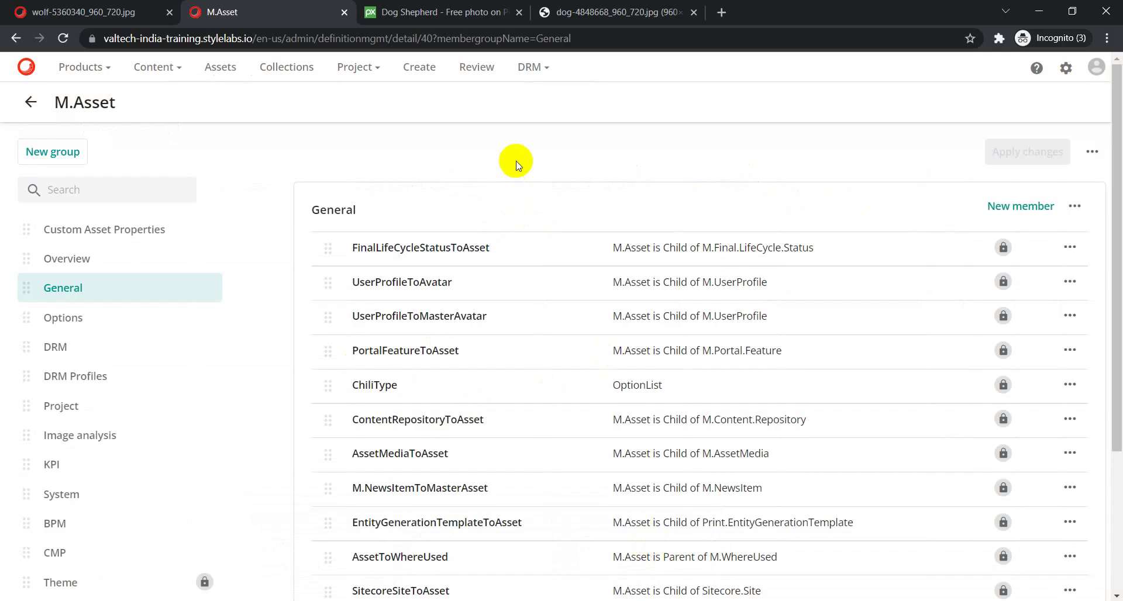
Return to Content Hub's Create page and start an Excel import.
{"action": "left_click", "coordinate": [73, 12]}
{"action": "left_click", "coordinate": [32, 111]}
{"action": "left_click", "coordinate": [632, 120]}
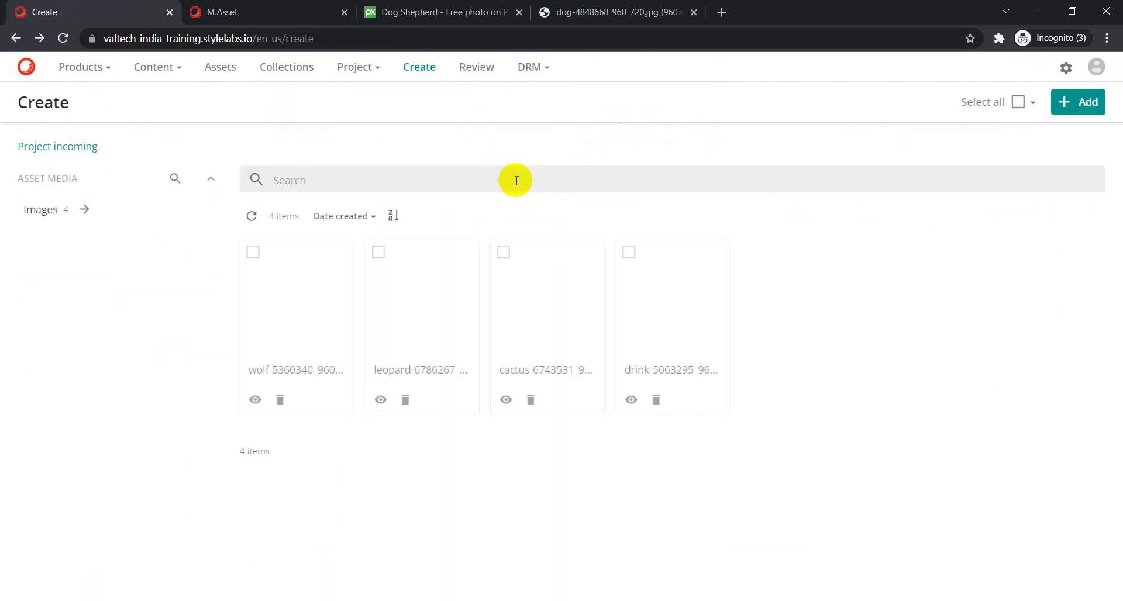
{"action": "left_click", "coordinate": [1086, 107]}
{"action": "left_click", "coordinate": [1042, 185]}
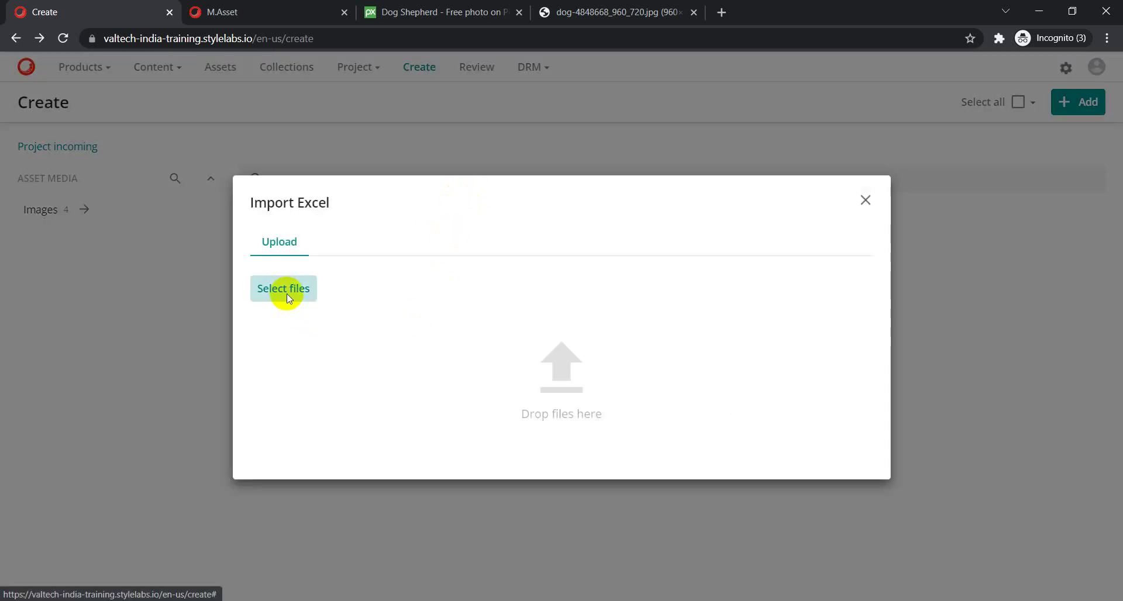
Upload CH-Import-Assets-Data.xlsx from the Desktop folder and complete the Excel import dialog.
{"action": "left_click", "coordinate": [296, 289]}
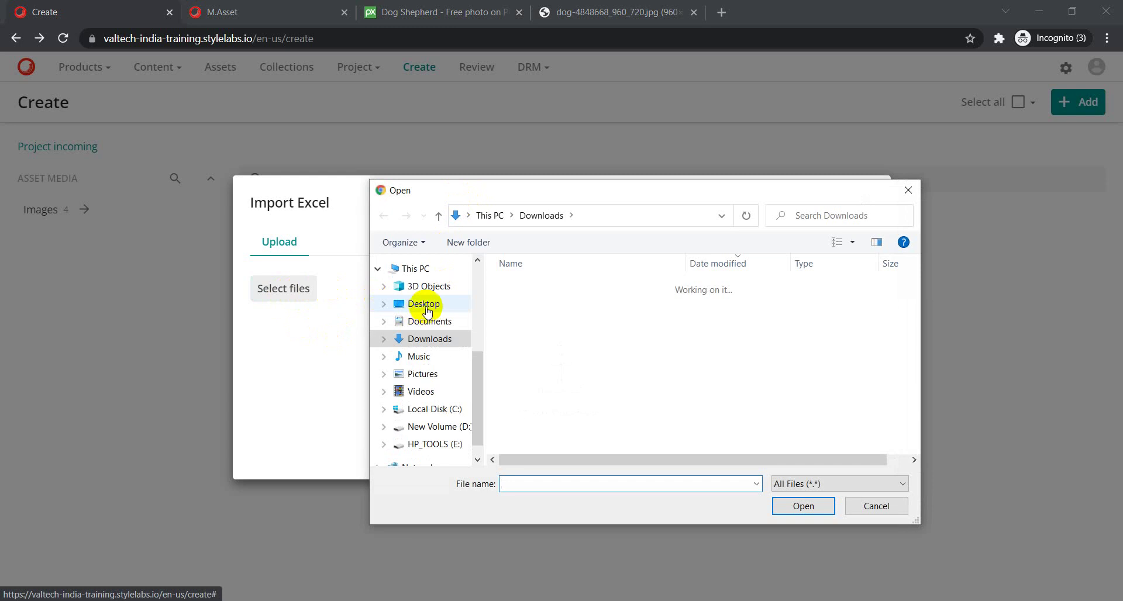
{"action": "left_click", "coordinate": [424, 304]}
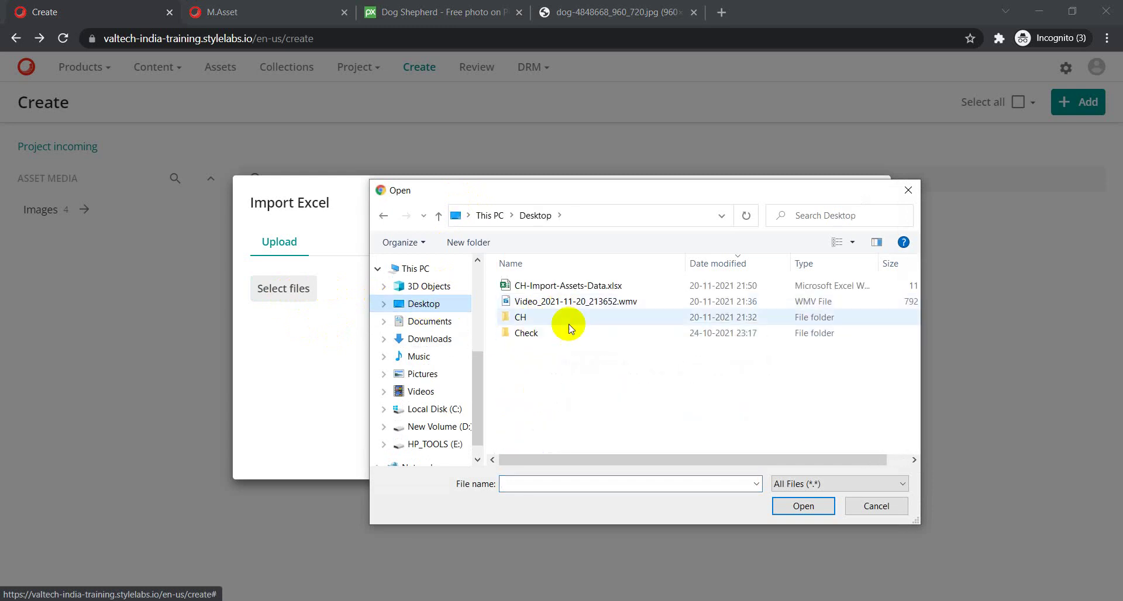
{"action": "left_click", "coordinate": [543, 289]}
{"action": "left_click", "coordinate": [804, 506]}
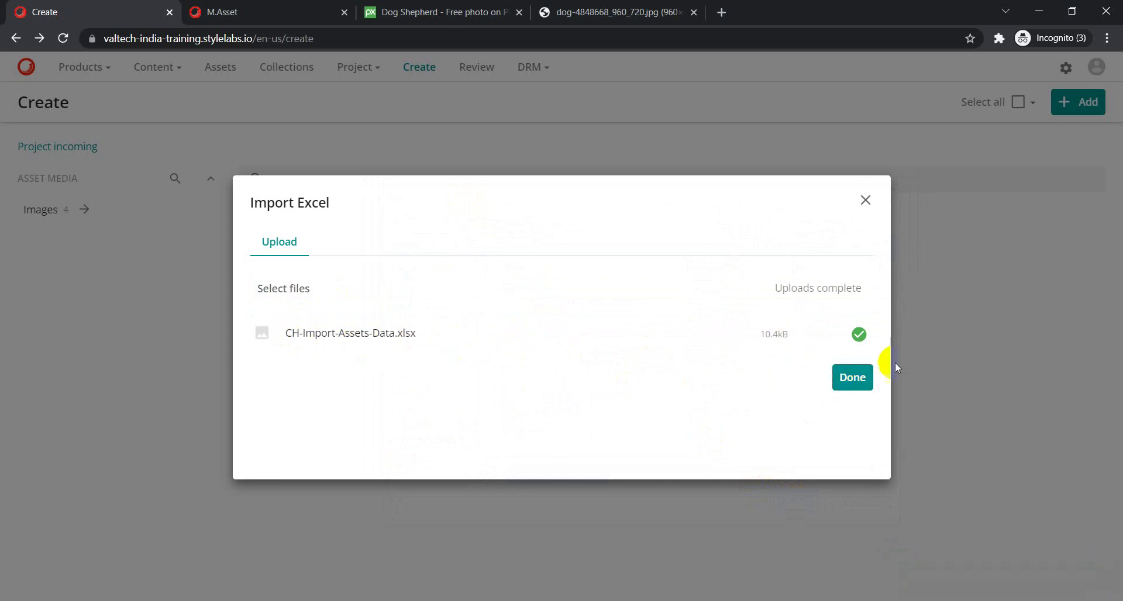
{"action": "left_click", "coordinate": [854, 381]}
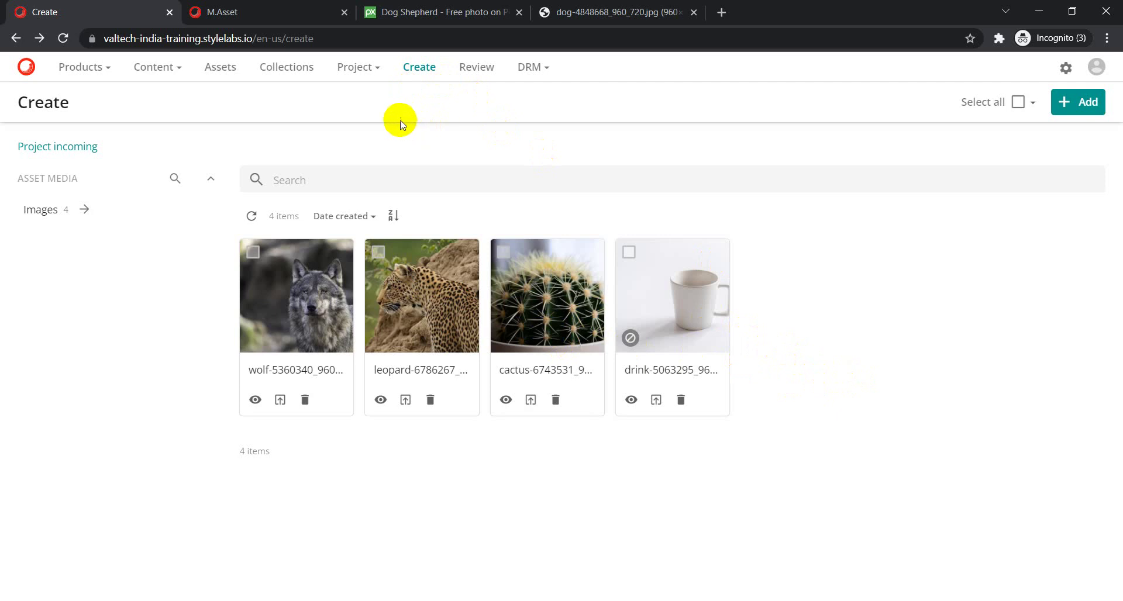
Open the background processes list and refresh it repeatedly to check the status of the import, fetch and processing jobs.
{"action": "left_click", "coordinate": [1096, 66]}
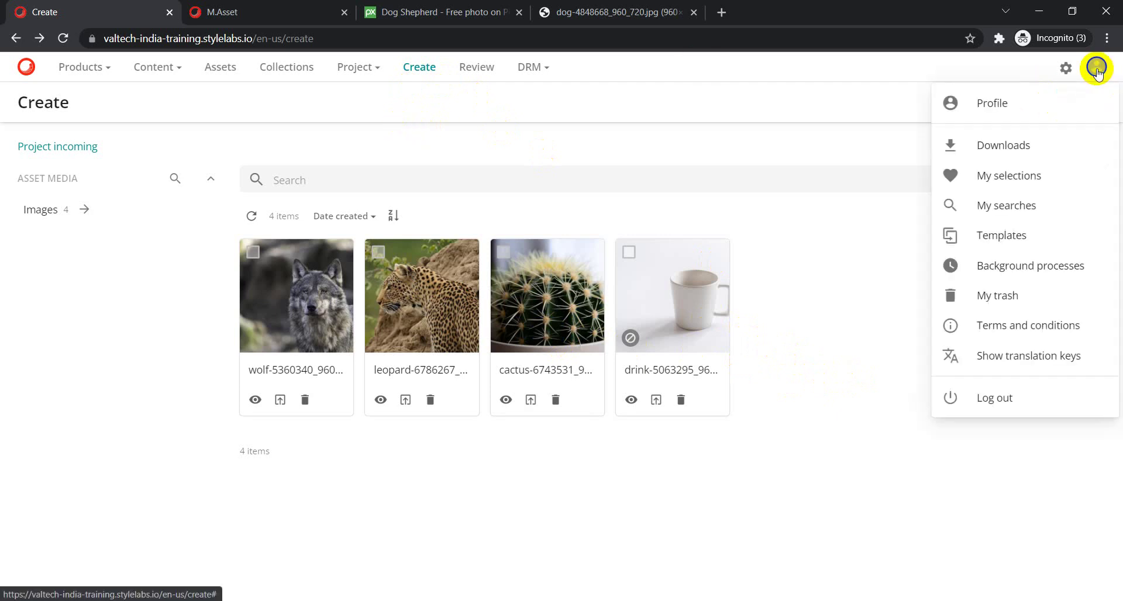
{"action": "left_click", "coordinate": [1032, 267]}
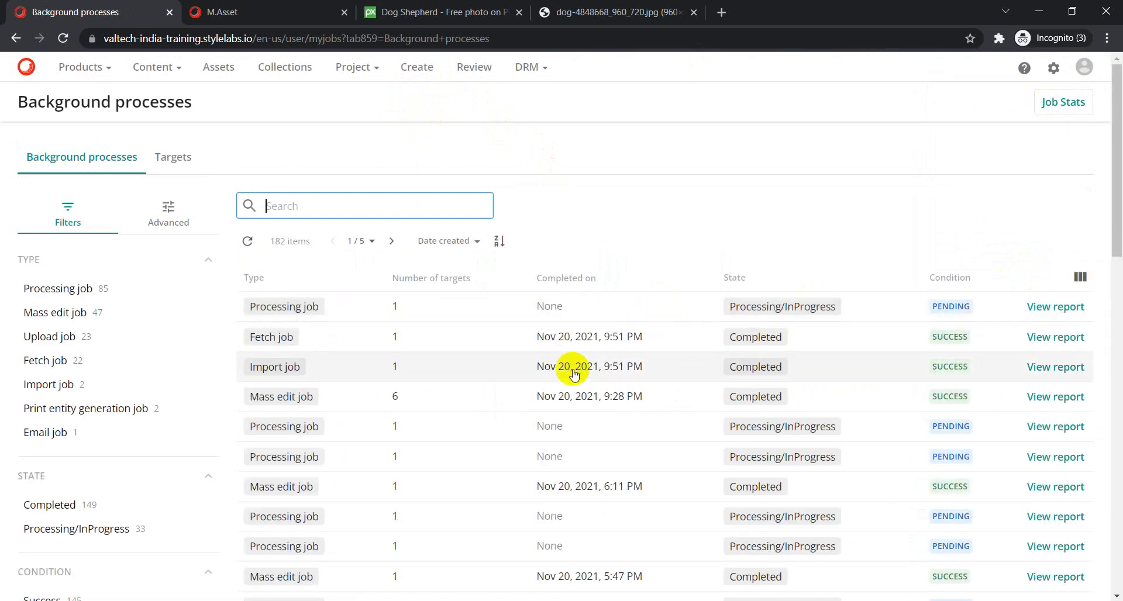
{"action": "left_click", "coordinate": [248, 245]}
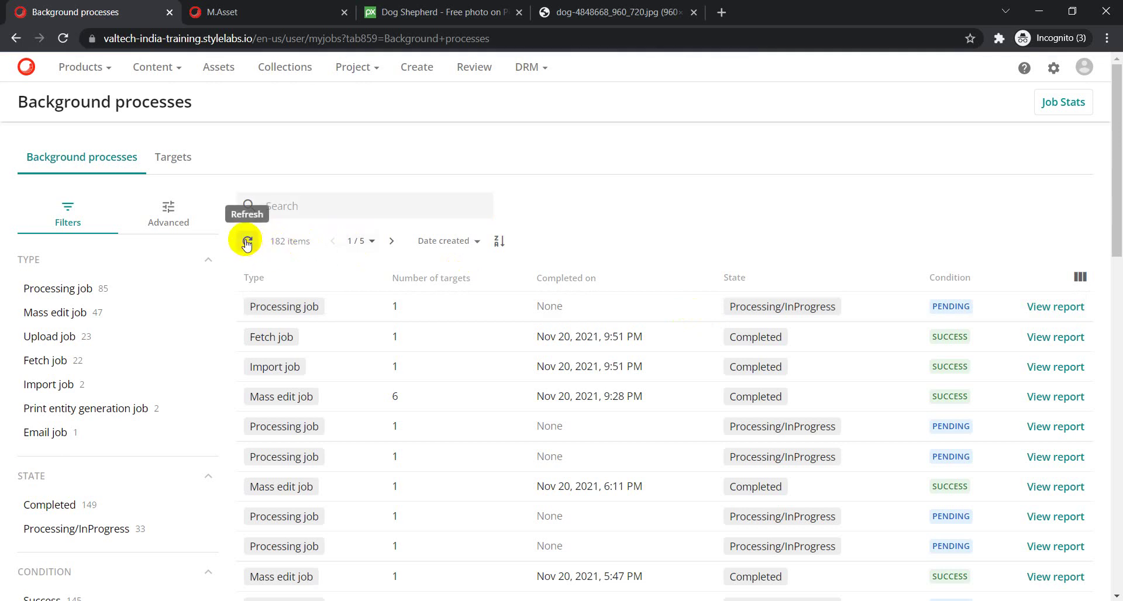
{"action": "left_click", "coordinate": [246, 243]}
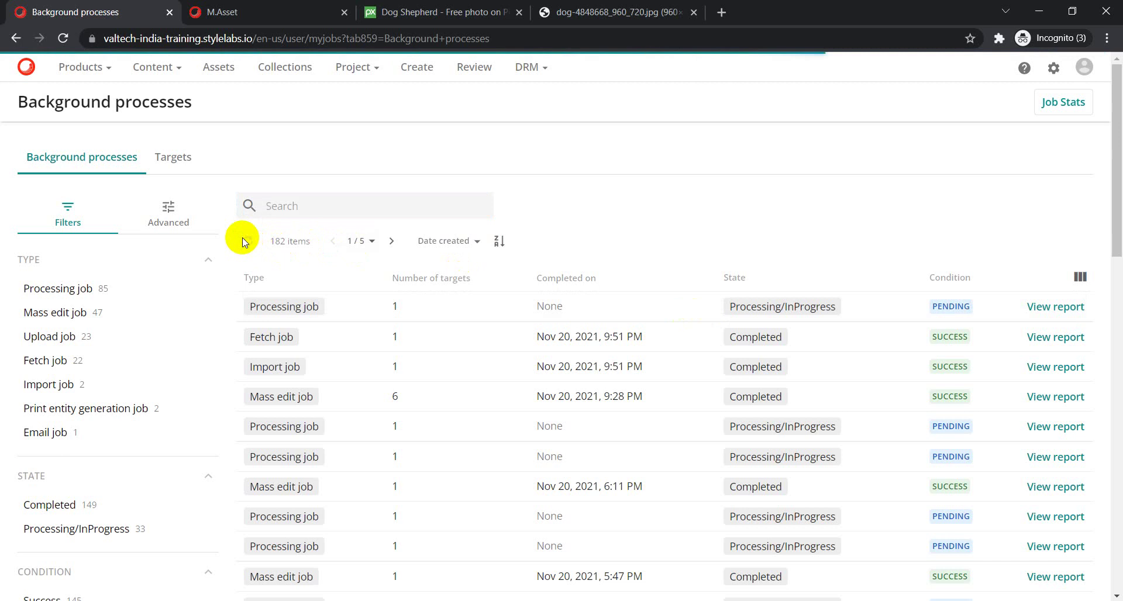
{"action": "left_click", "coordinate": [249, 246]}
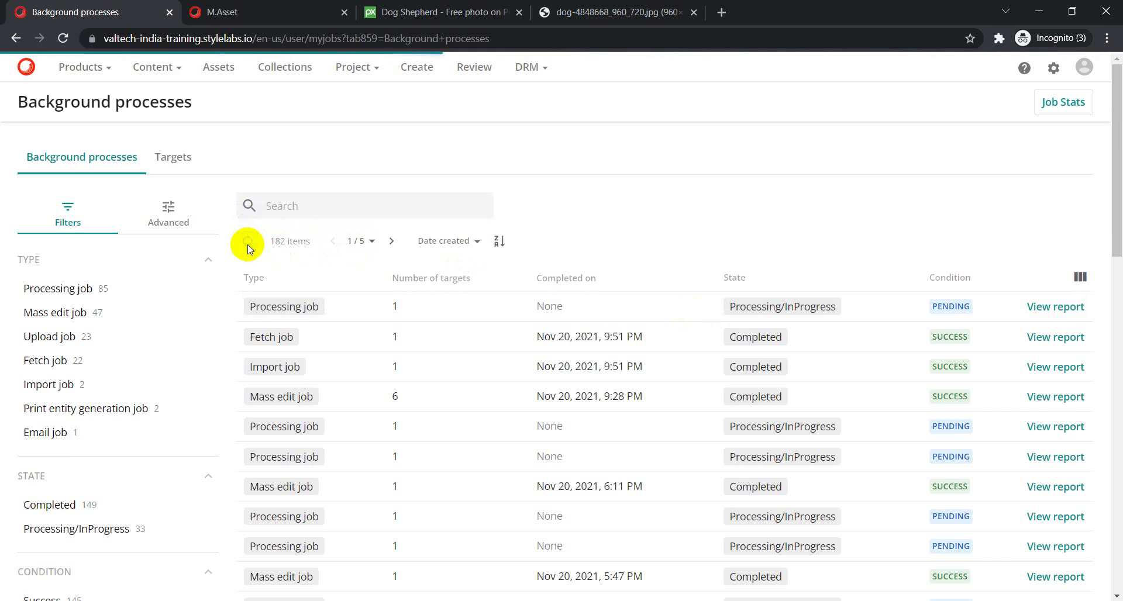
{"action": "left_click", "coordinate": [248, 246]}
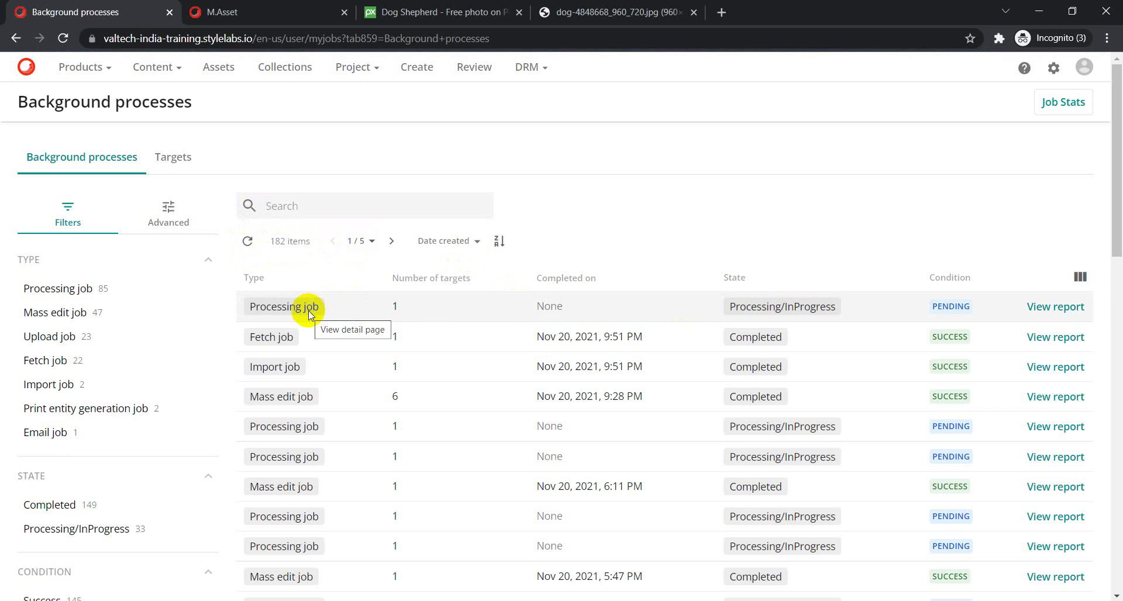
{"action": "left_click", "coordinate": [247, 243]}
{"action": "left_click", "coordinate": [245, 241]}
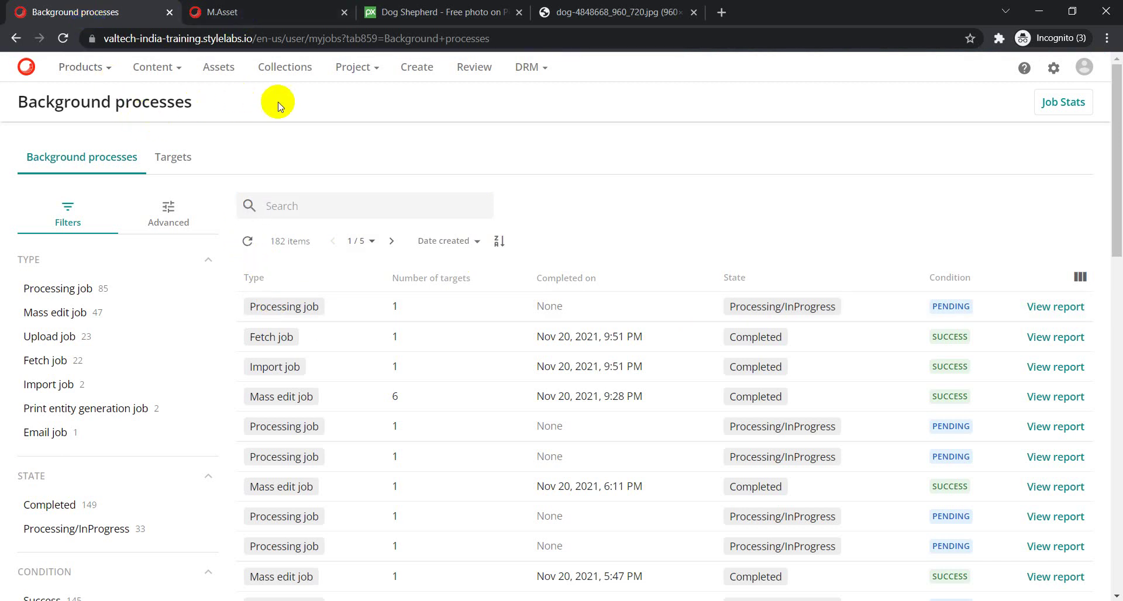
Open the Create page and refresh its asset list to check whether the imported asset is there.
{"action": "left_click", "coordinate": [416, 68]}
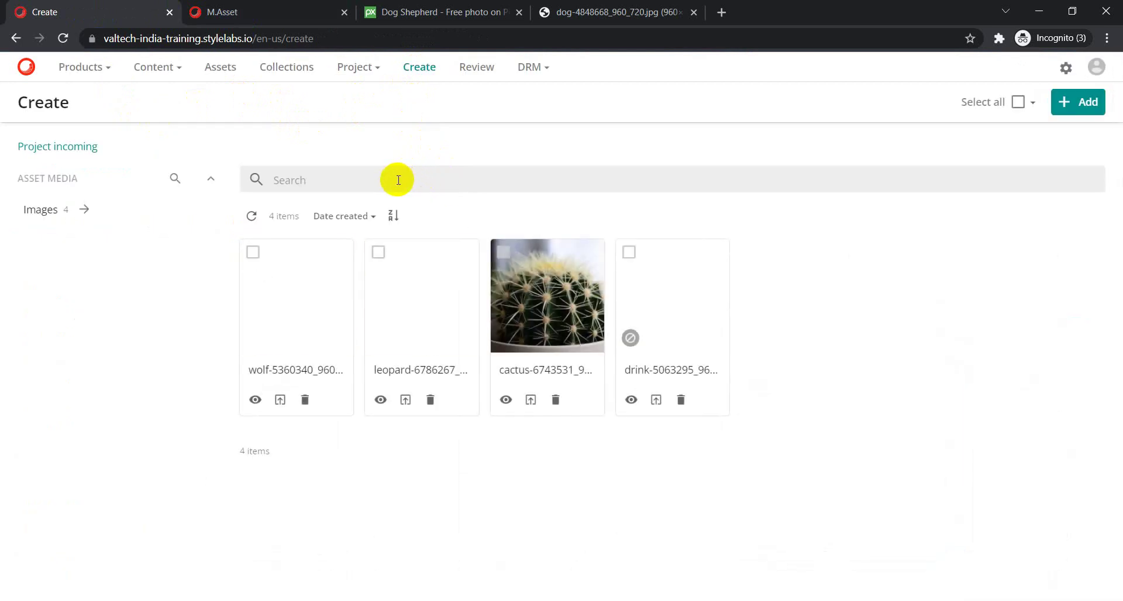
{"action": "left_click", "coordinate": [251, 217]}
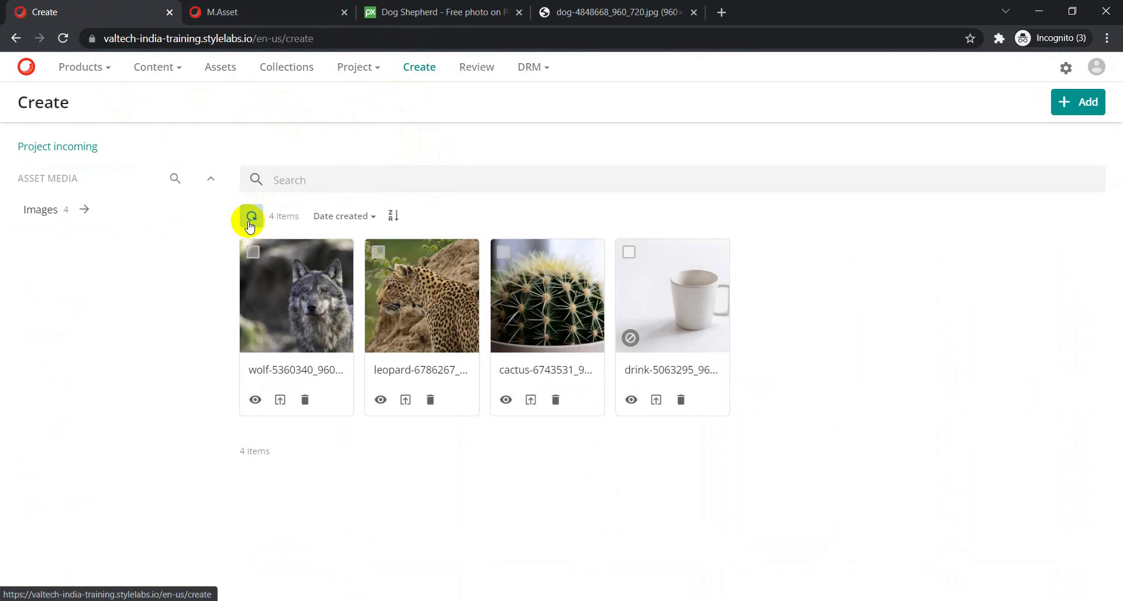
{"action": "left_click", "coordinate": [250, 221]}
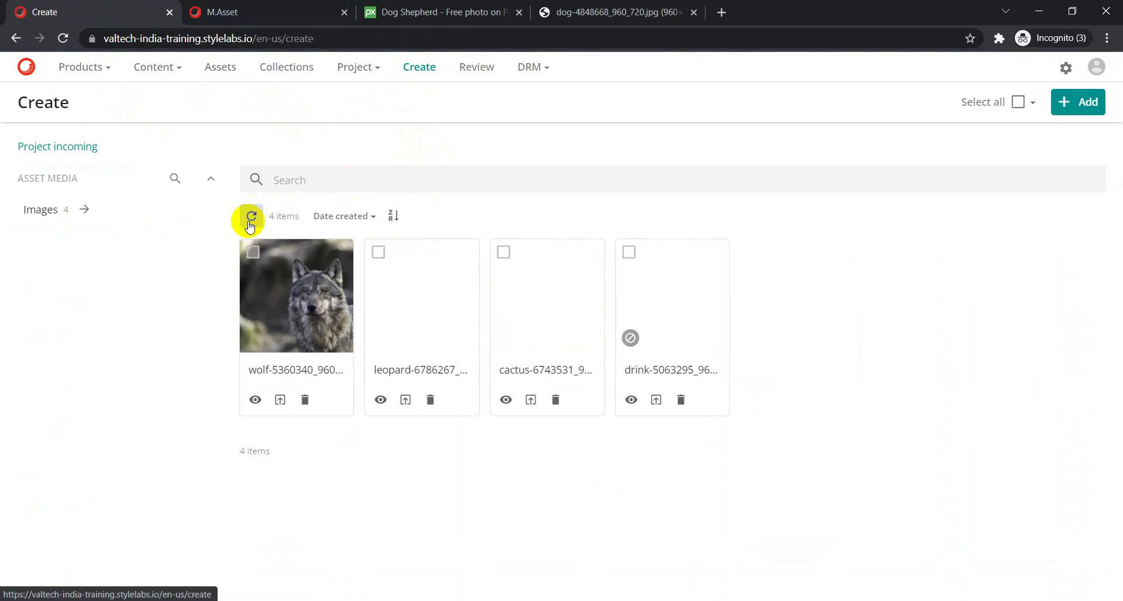
Check the Review page for the Dog lover asset against its FinalLifeCycleStatusToAsset value in Excel, then return and open the asset.
{"action": "left_click", "coordinate": [470, 67]}
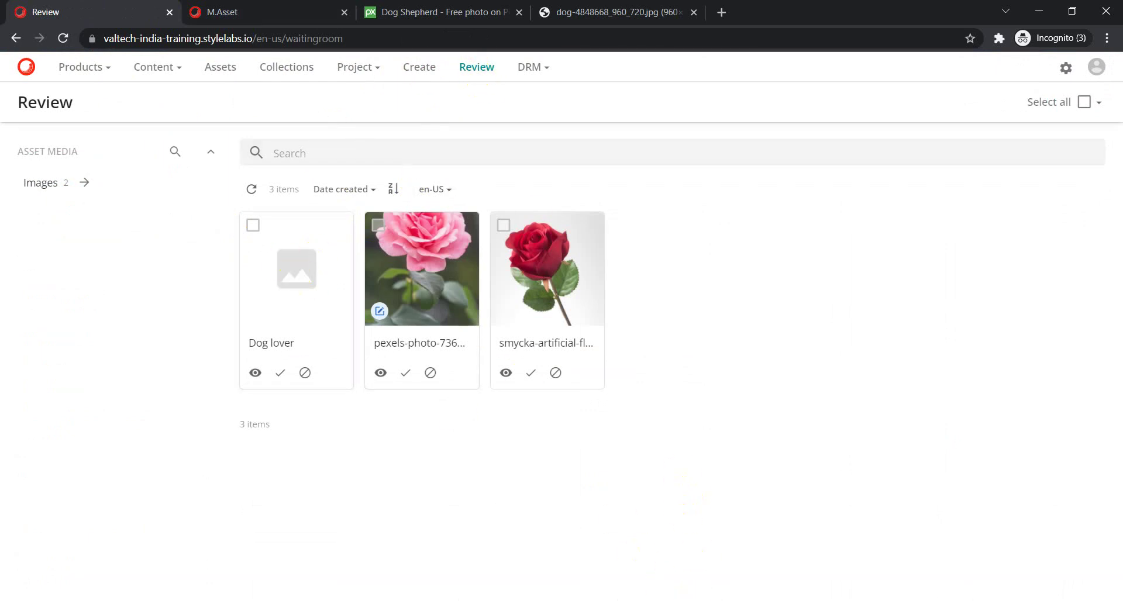
{"action": "key", "text": "alt+Tab"}
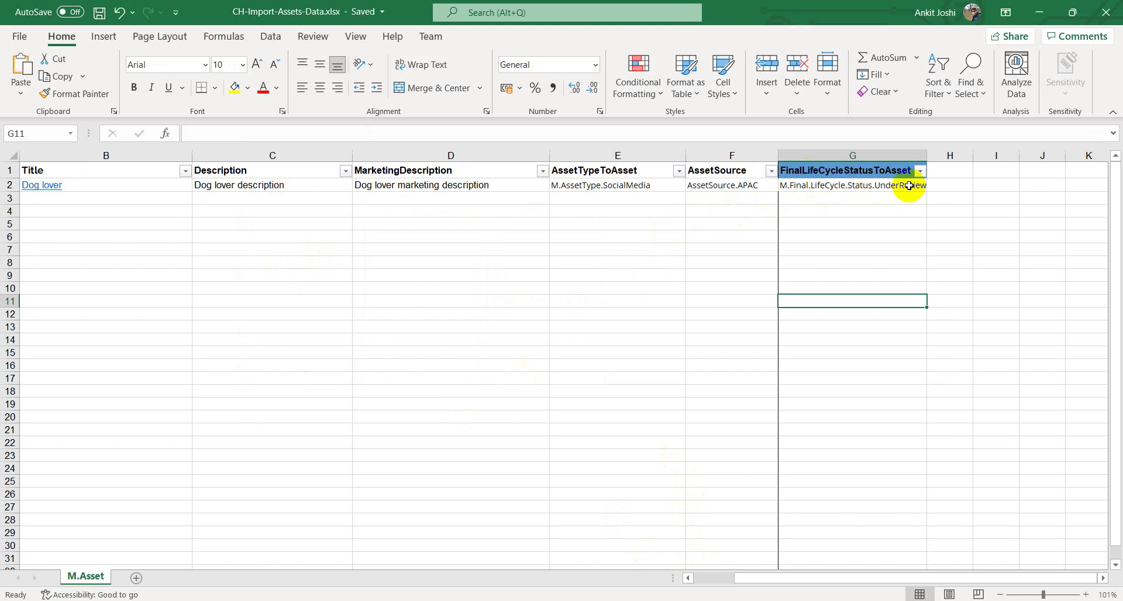
{"action": "key", "text": "alt+Tab"}
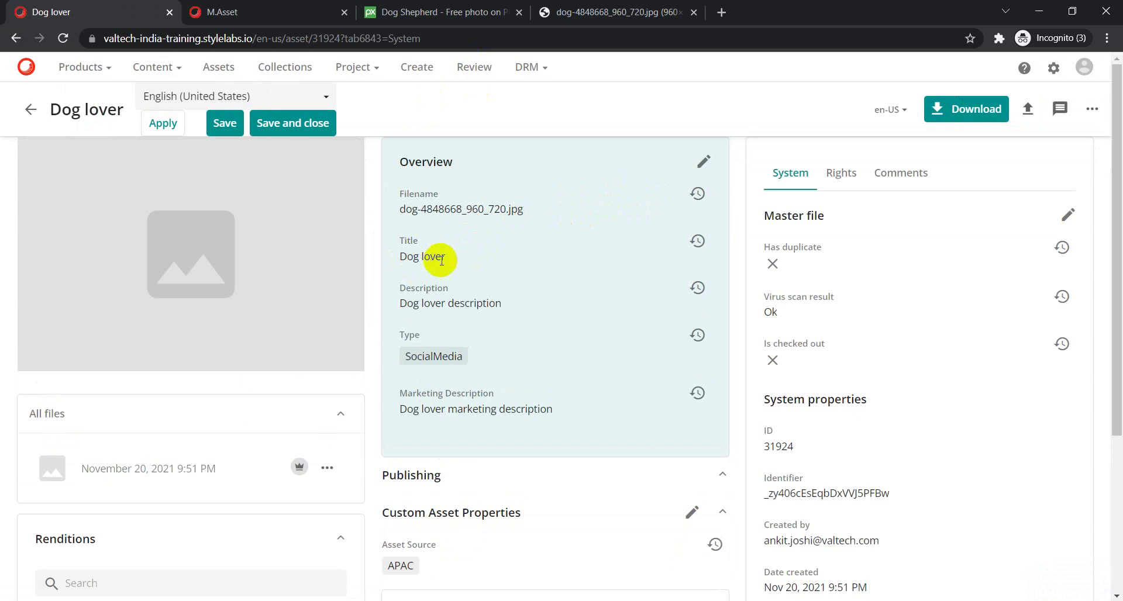
Compare the Dog lover asset's title, description, type, marketing description and asset source with its row in the Excel sheet.
{"action": "key", "text": "alt+Tab"}
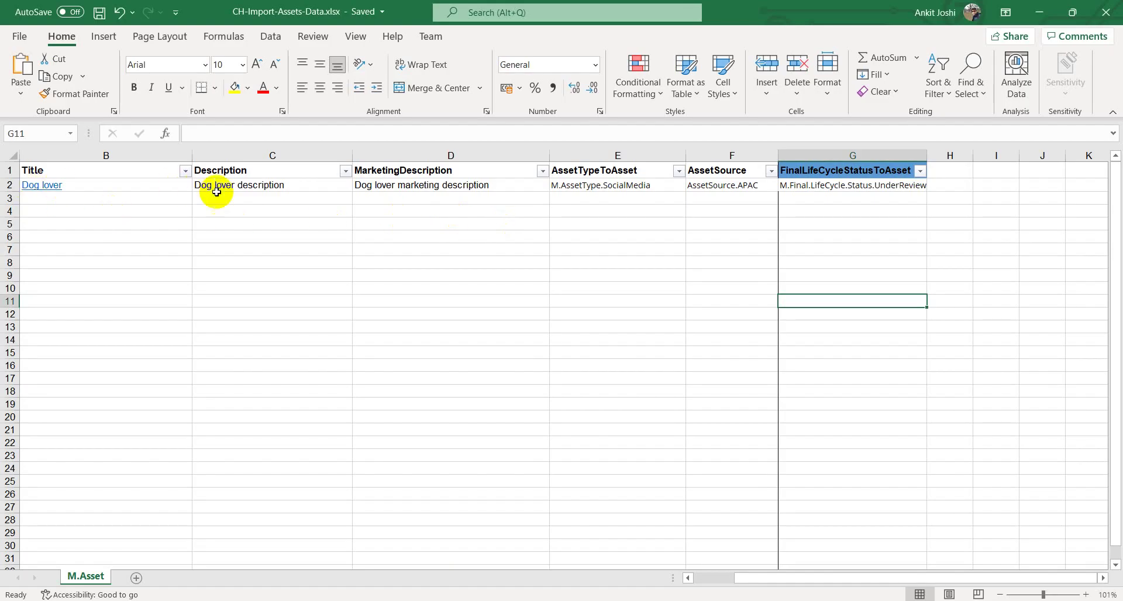
{"action": "key", "text": "alt+Tab"}
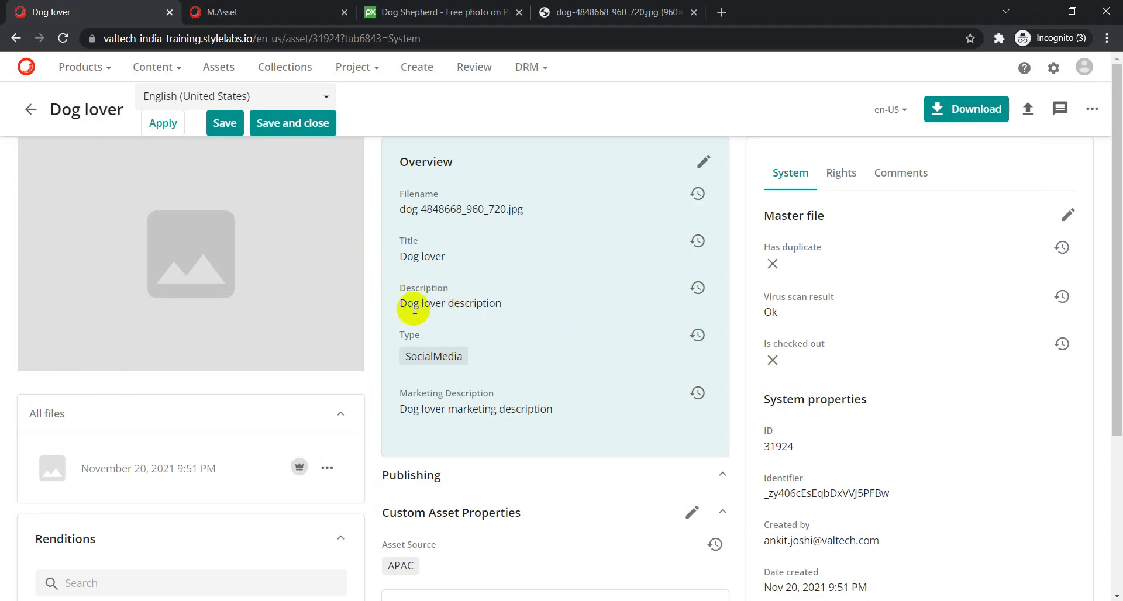
{"action": "left_click_drag", "start_coordinate": [408, 413], "coordinate": [534, 411]}
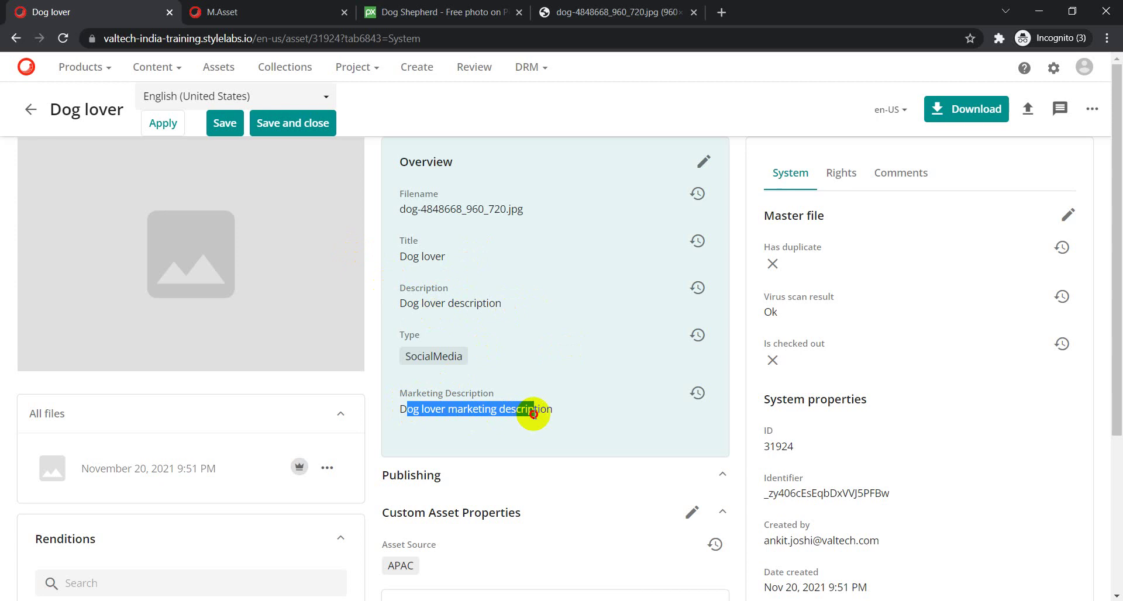
{"action": "scroll", "coordinate": [544, 420], "scroll_direction": "down", "scroll_amount": 2}
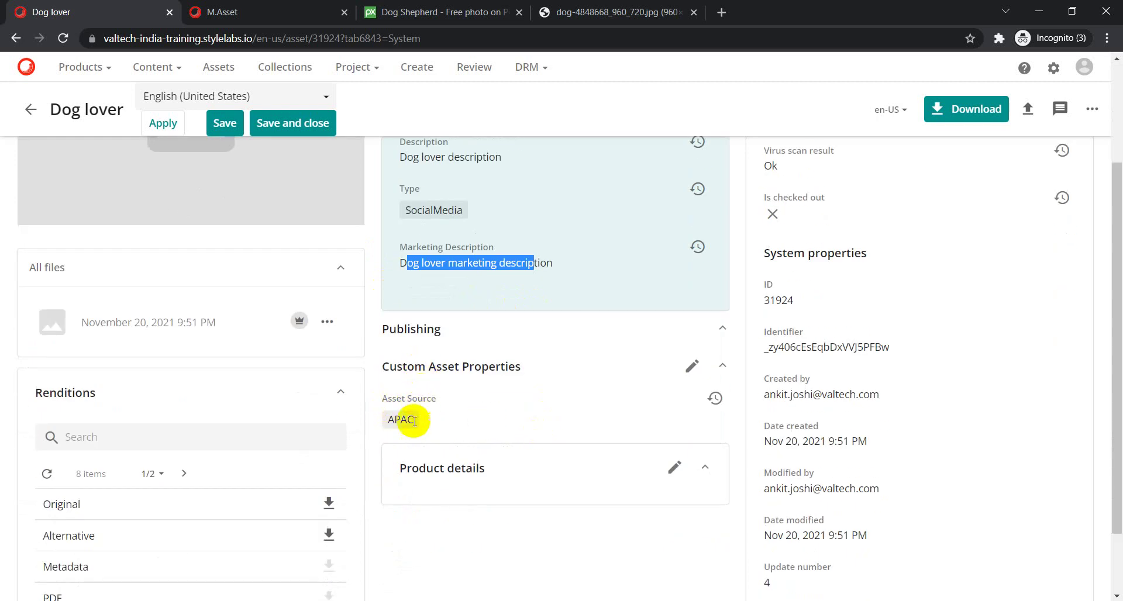
{"action": "scroll", "coordinate": [688, 386], "scroll_direction": "up", "scroll_amount": 2}
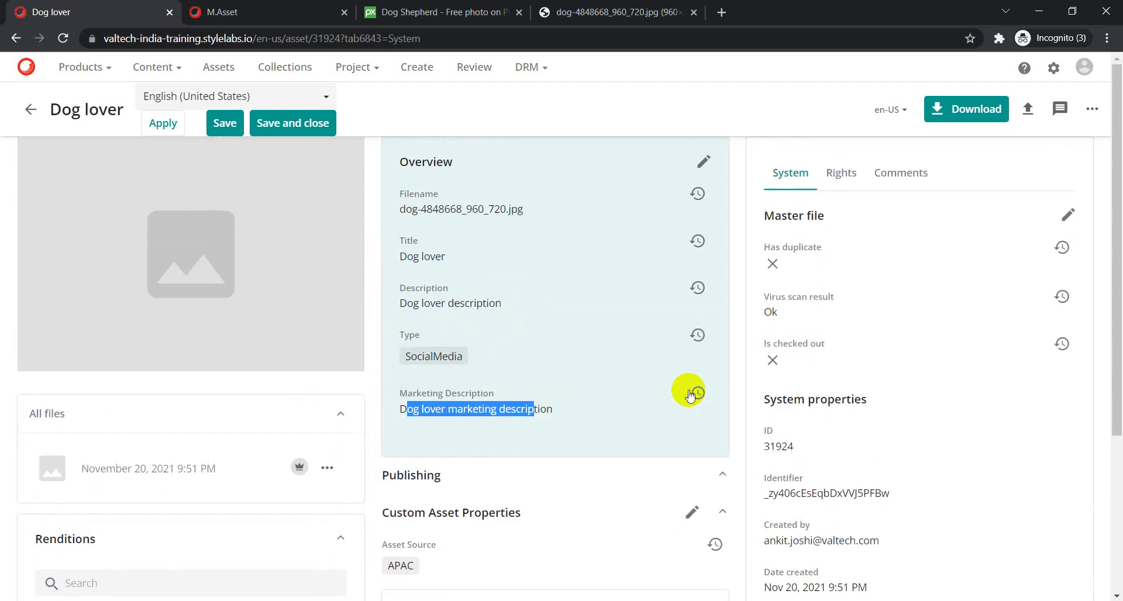
{"action": "scroll", "coordinate": [691, 392], "scroll_direction": "down", "scroll_amount": 1}
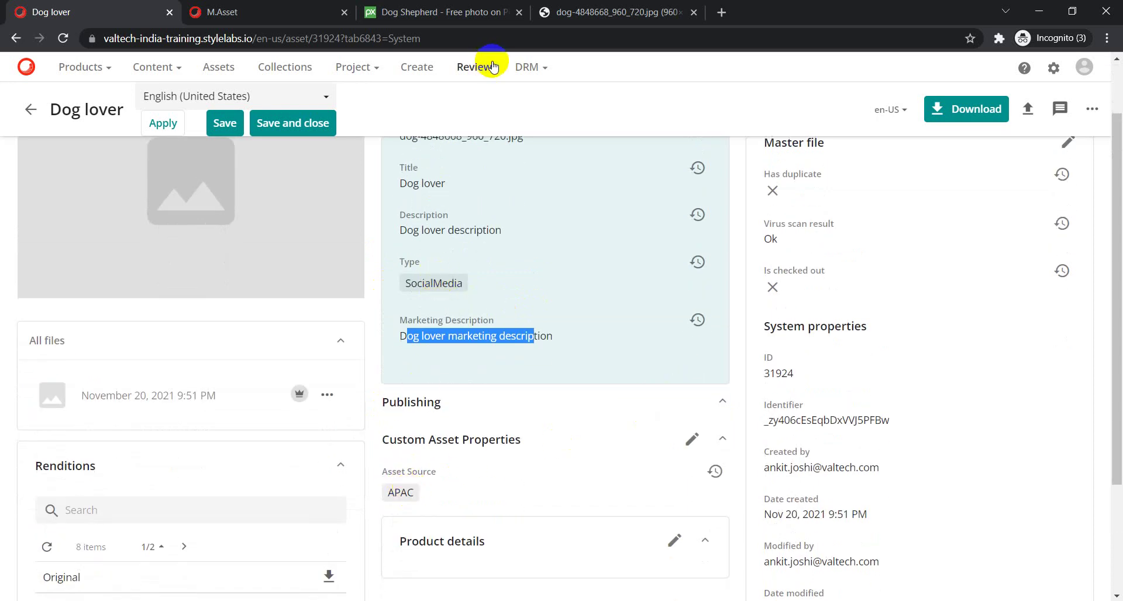
Review the M.Asset sheet in Excel once more, then switch back to the Dog lover asset page in Chrome.
{"action": "key", "text": "alt+Tab"}
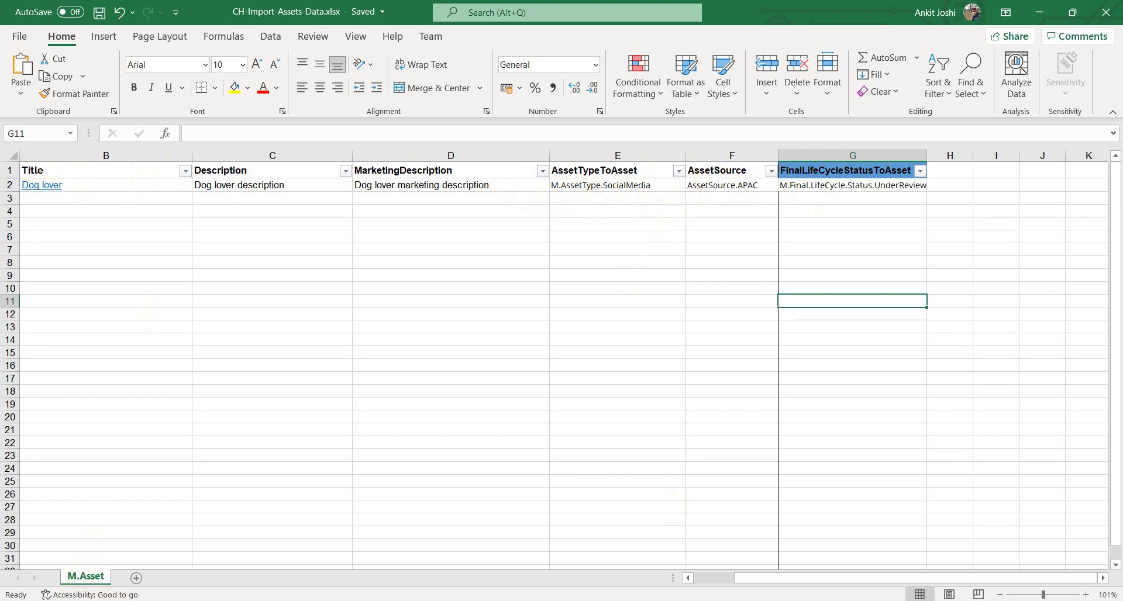
{"action": "mouse_move", "coordinate": [482, 600]}
{"action": "left_click", "coordinate": [654, 553]}
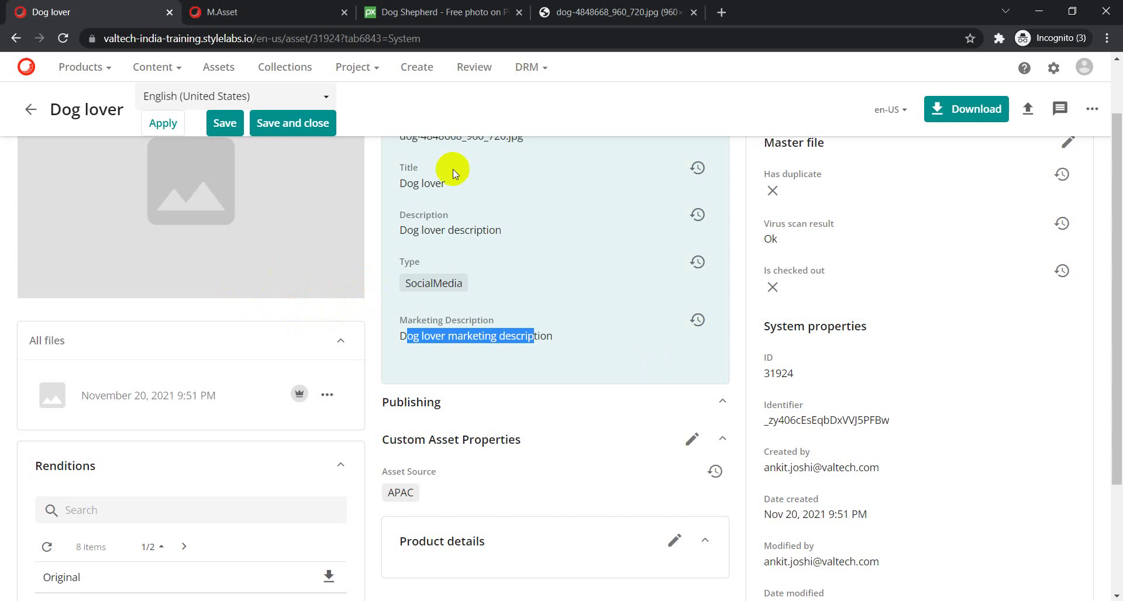
Open the Upload files dialog from the Create page, view its option for importing links, and cancel it.
{"action": "left_click", "coordinate": [419, 74]}
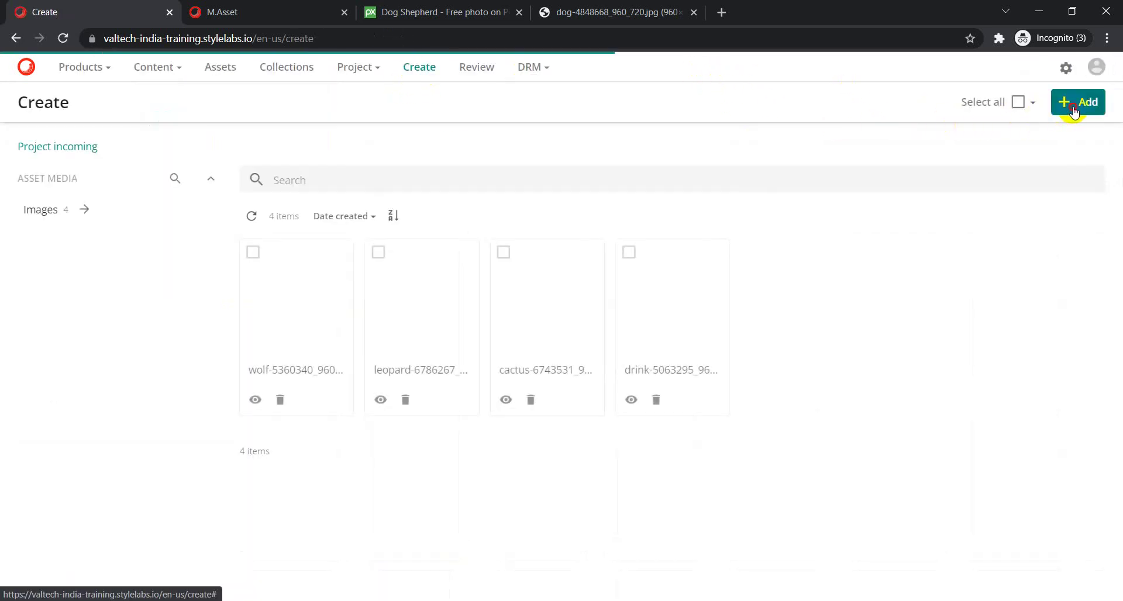
{"action": "left_click", "coordinate": [1066, 109]}
{"action": "left_click", "coordinate": [1057, 141]}
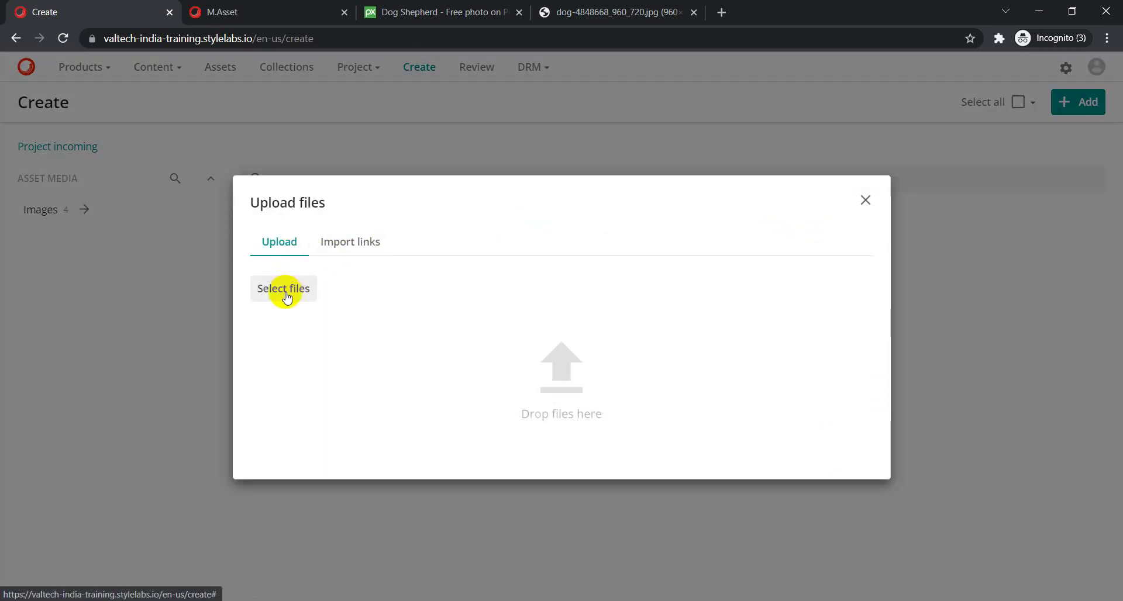
{"action": "left_click", "coordinate": [346, 241]}
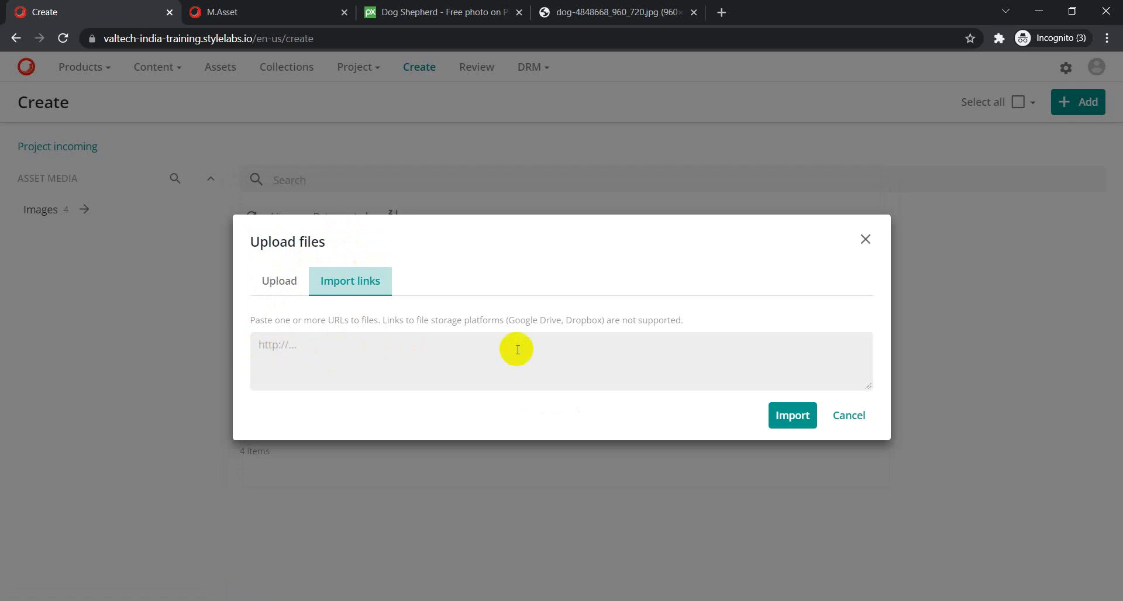
{"action": "left_click", "coordinate": [849, 415]}
View the Import Excel dialog and its file browser, then close both without selecting a file.
{"action": "left_click", "coordinate": [1079, 102]}
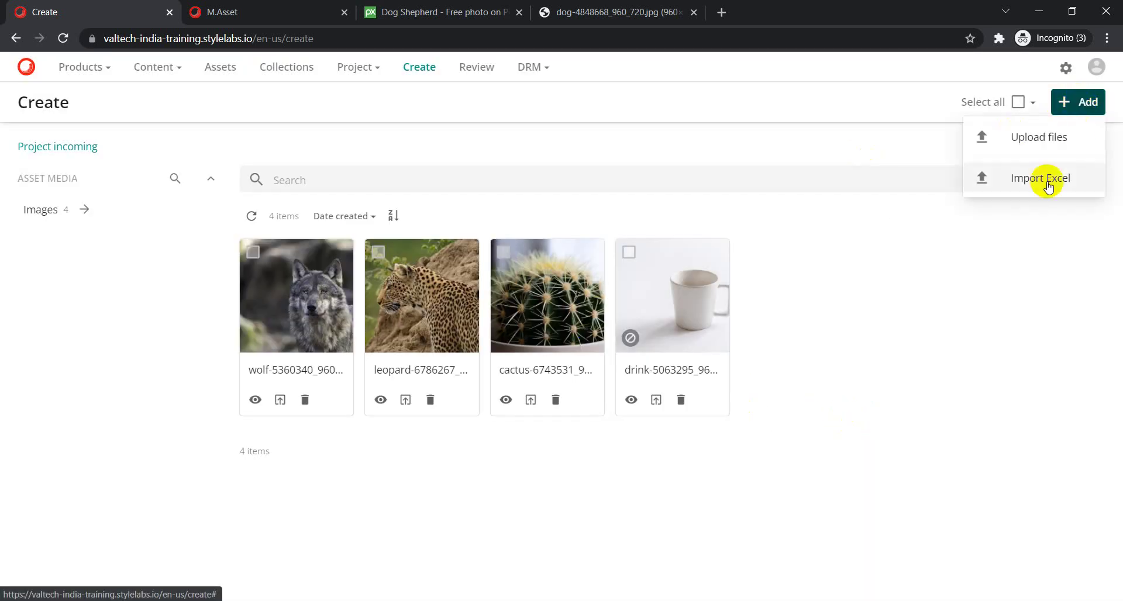
{"action": "left_click", "coordinate": [1035, 179]}
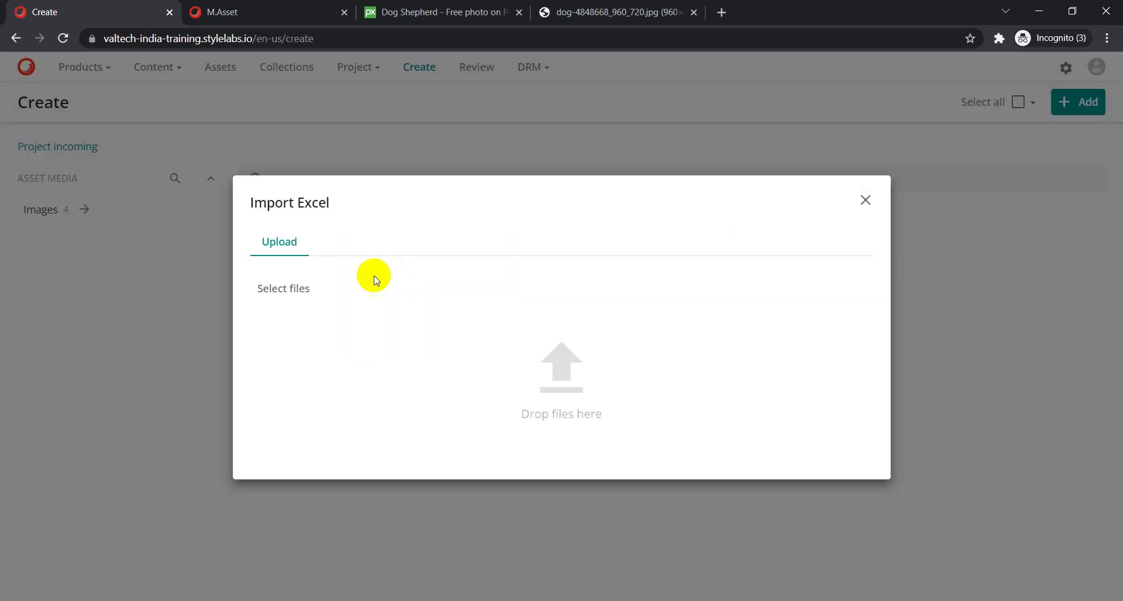
{"action": "left_click", "coordinate": [290, 288]}
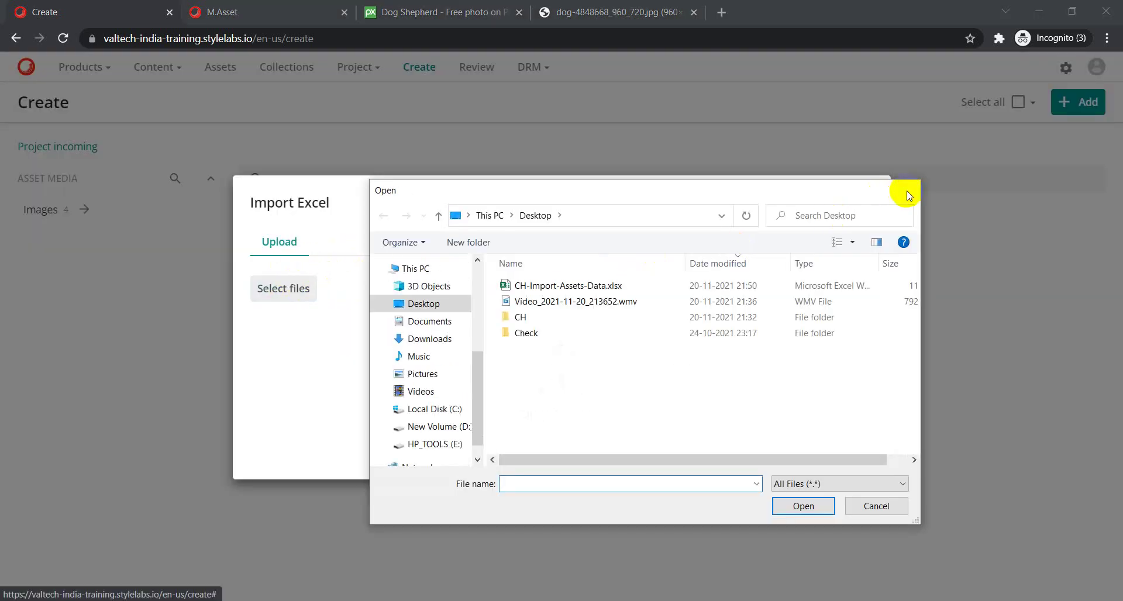
{"action": "left_click", "coordinate": [906, 191]}
{"action": "left_click", "coordinate": [866, 200]}
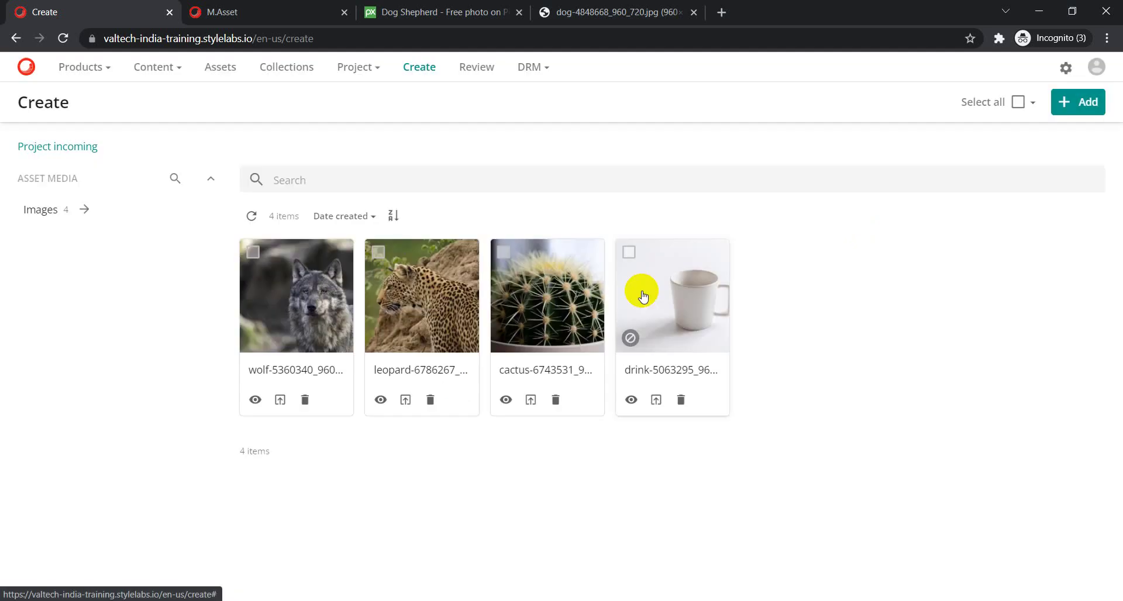